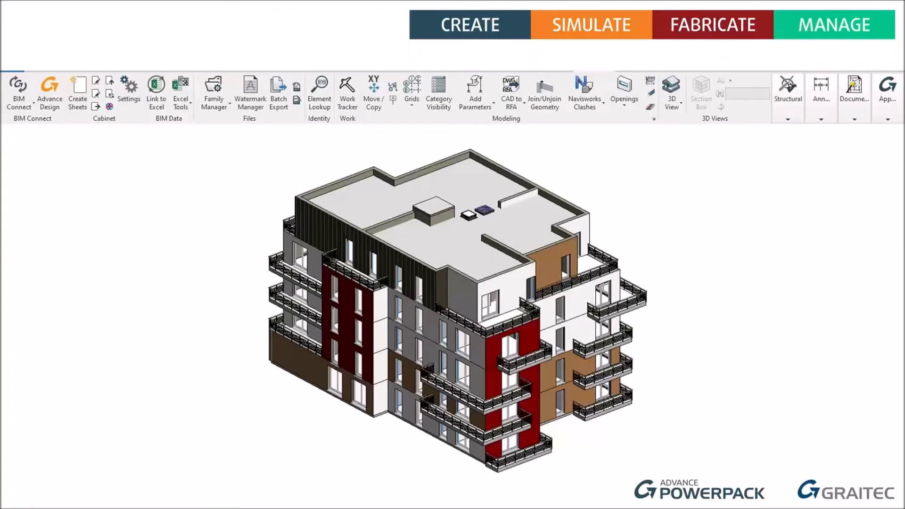
# Switch to Revit and open the PowerPack Work Tracker for the Quayside House project
pyautogui.press('super')
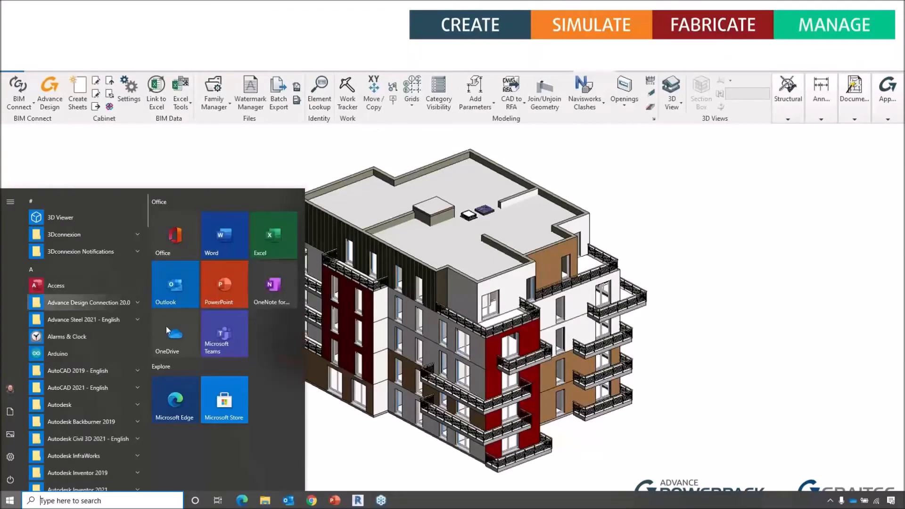
pyautogui.click(358, 501)
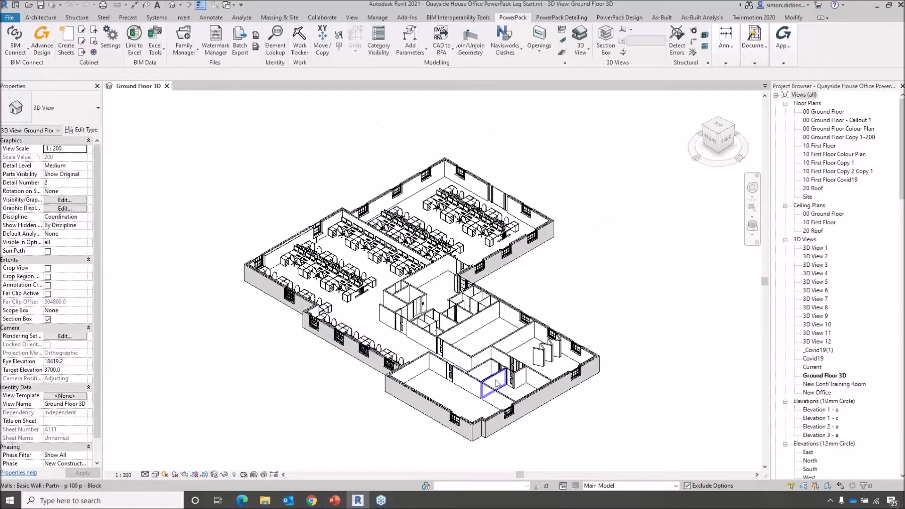
pyautogui.click(535, 275)
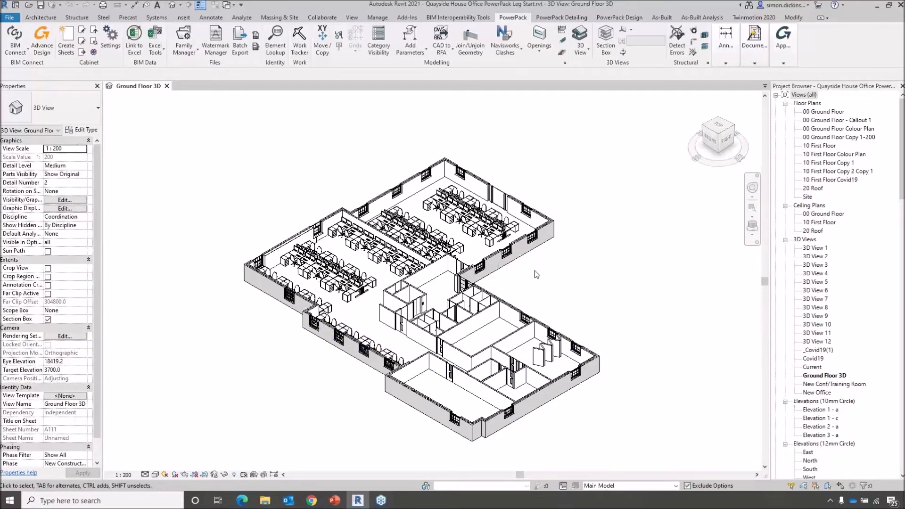
pyautogui.click(301, 50)
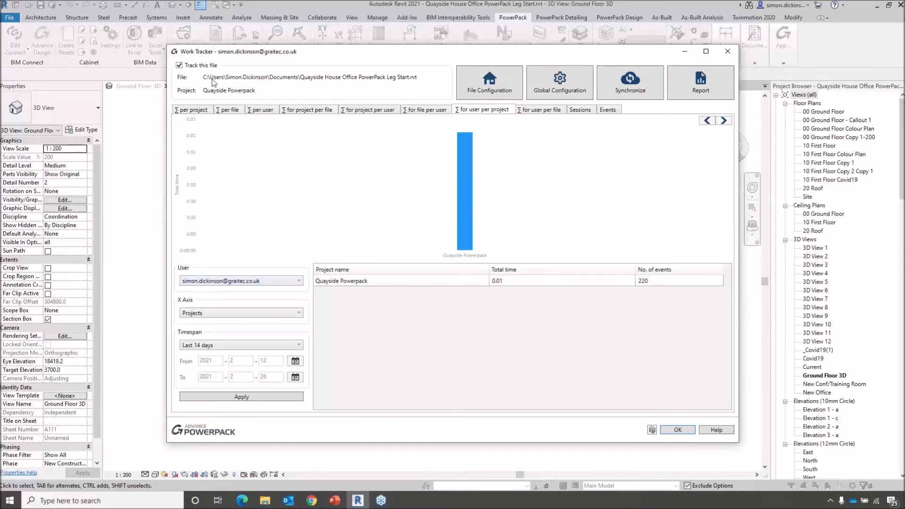
# Examine the tracked file's details and its recorded sessions and events in the Work Tracker
pyautogui.click(395, 83)
pyautogui.press('ctrl')
pyautogui.press('ctrl')
pyautogui.press('ctrl')
pyautogui.click(561, 112)
pyautogui.click(590, 113)
pyautogui.click(614, 116)
pyautogui.click(580, 109)
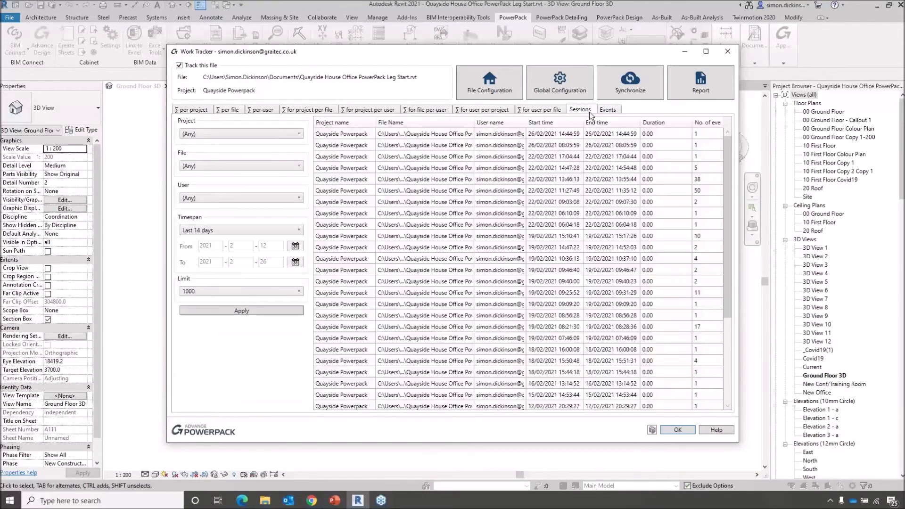
# Review the Work Tracker time summaries for users, files and projects, ending with the totals per project
pyautogui.click(551, 110)
pyautogui.click(501, 112)
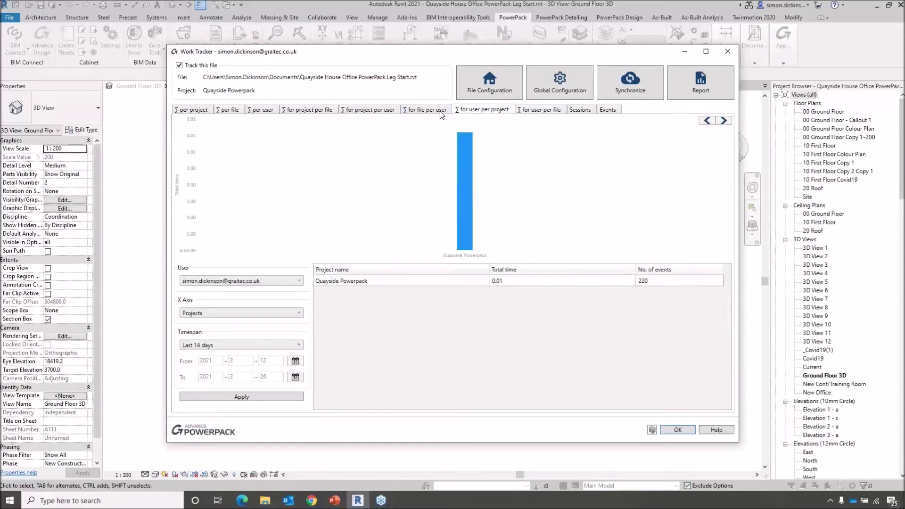
pyautogui.click(403, 112)
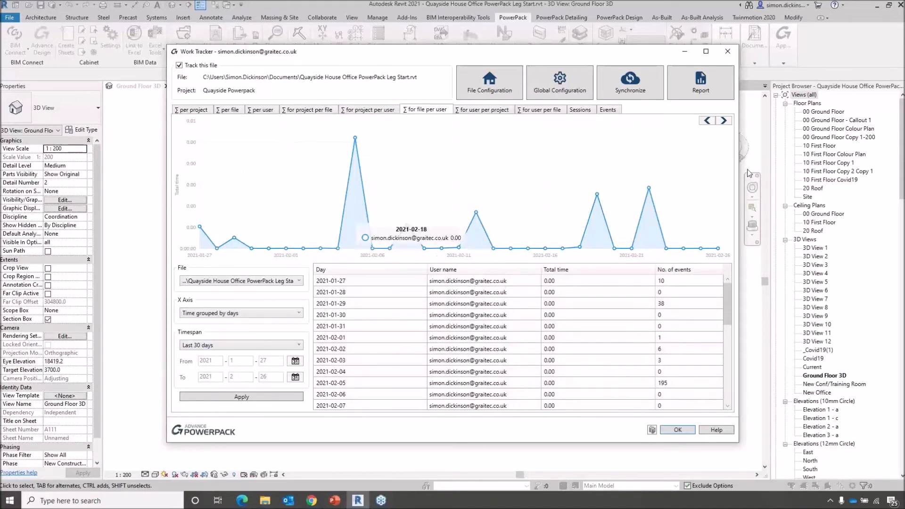
pyautogui.click(371, 109)
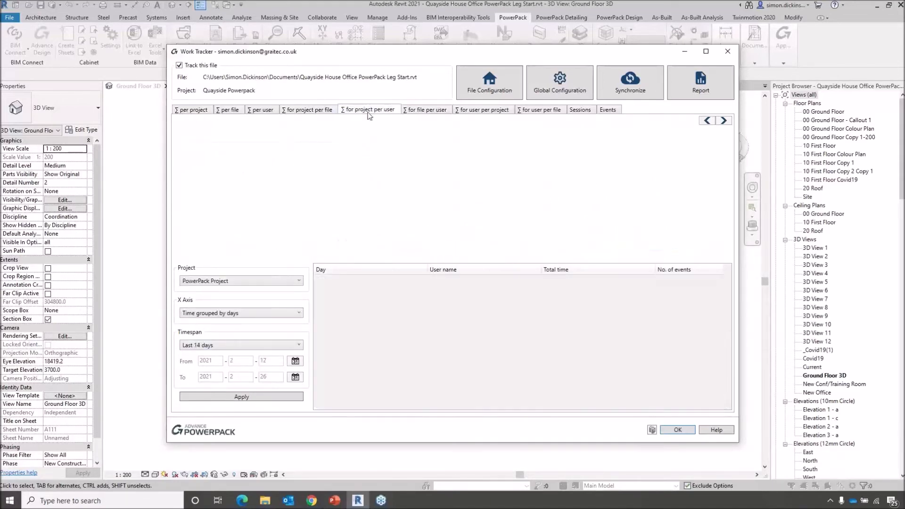
pyautogui.click(322, 113)
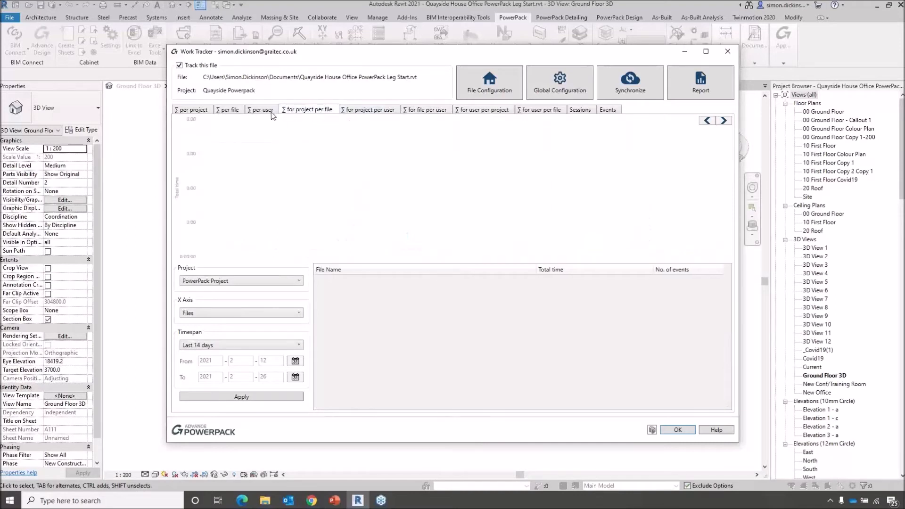
pyautogui.click(251, 112)
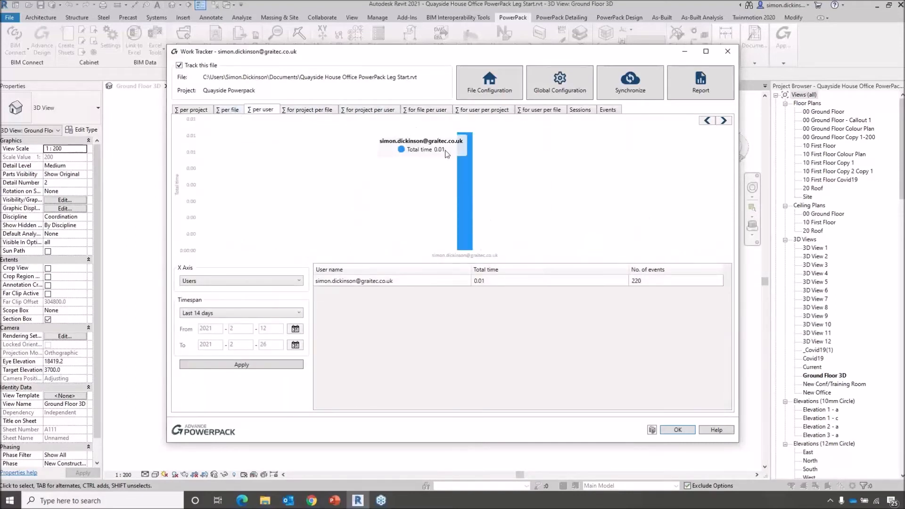
pyautogui.click(229, 112)
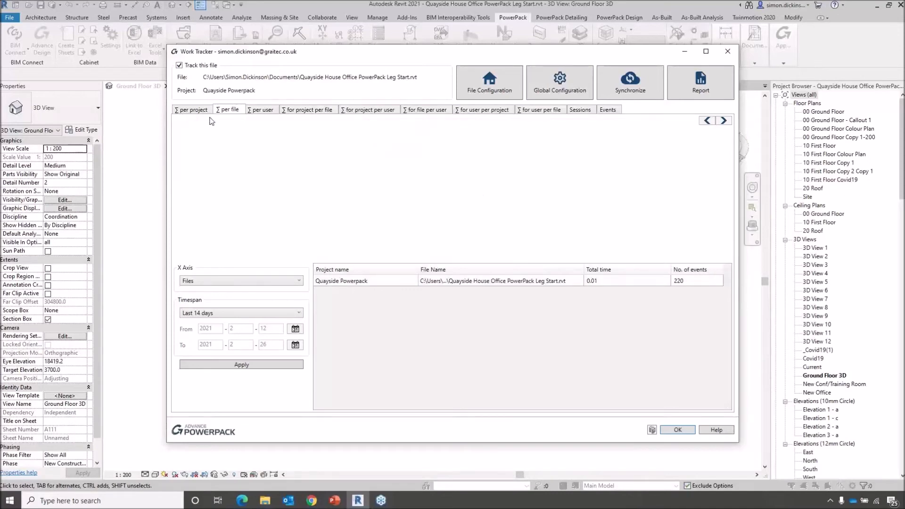
pyautogui.click(198, 112)
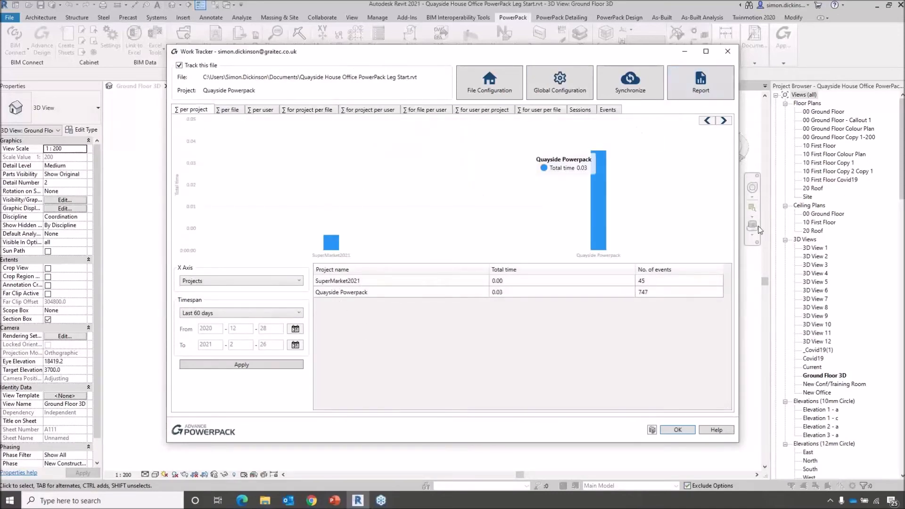
pyautogui.click(375, 292)
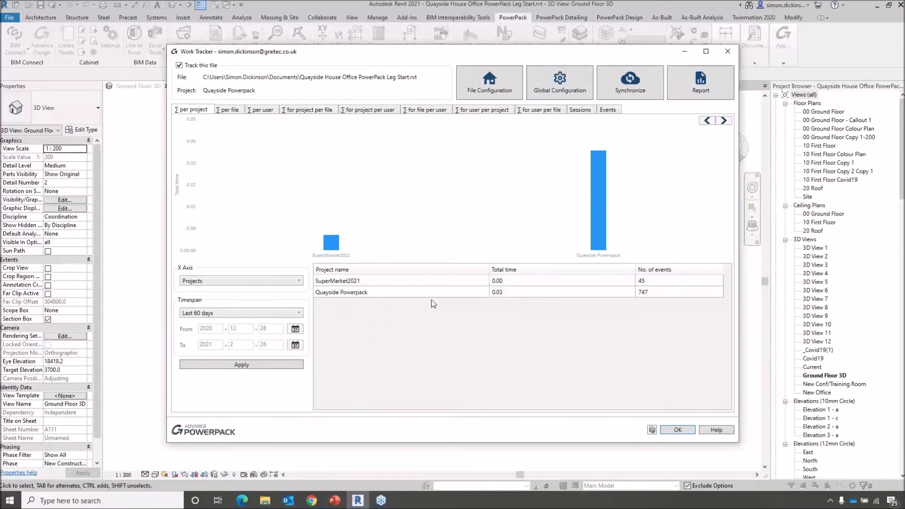
# In the file configuration, choose a maximum idle time of 5 minutes, keep local event storage at All, and accept the settings
pyautogui.click(551, 89)
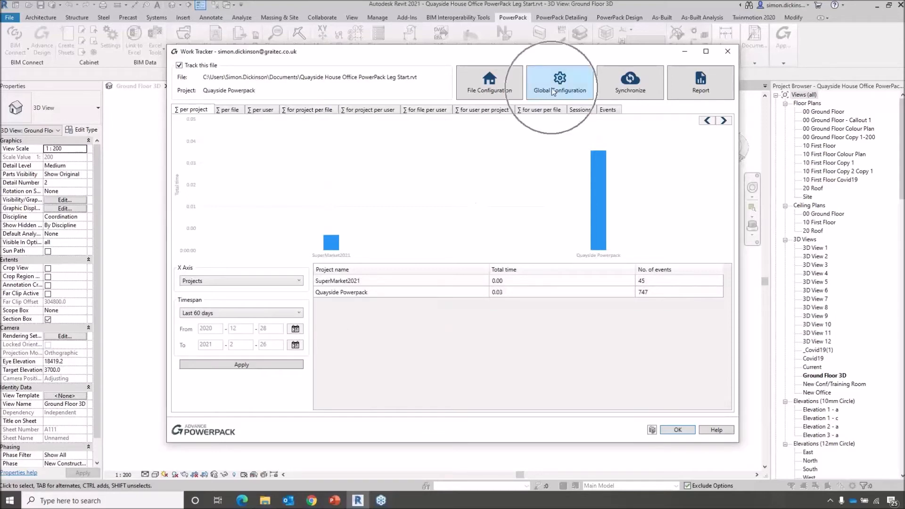
pyautogui.click(489, 89)
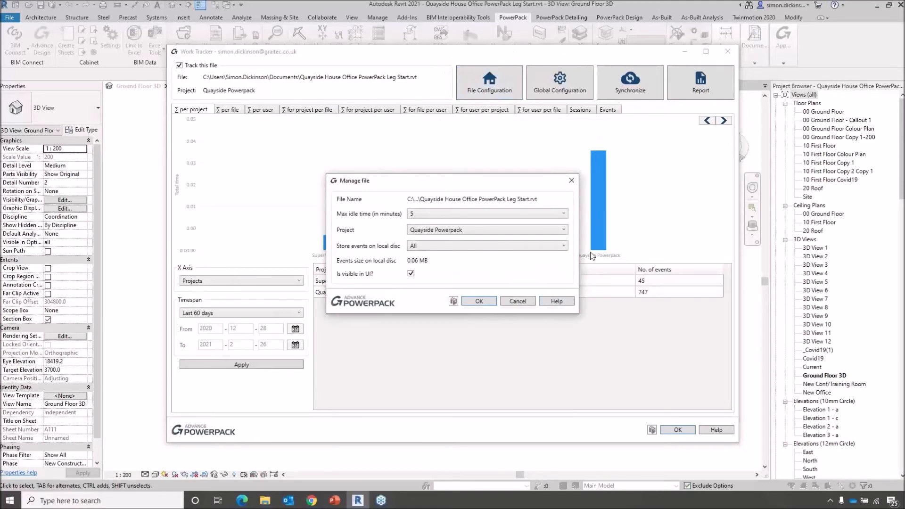
pyautogui.click(419, 213)
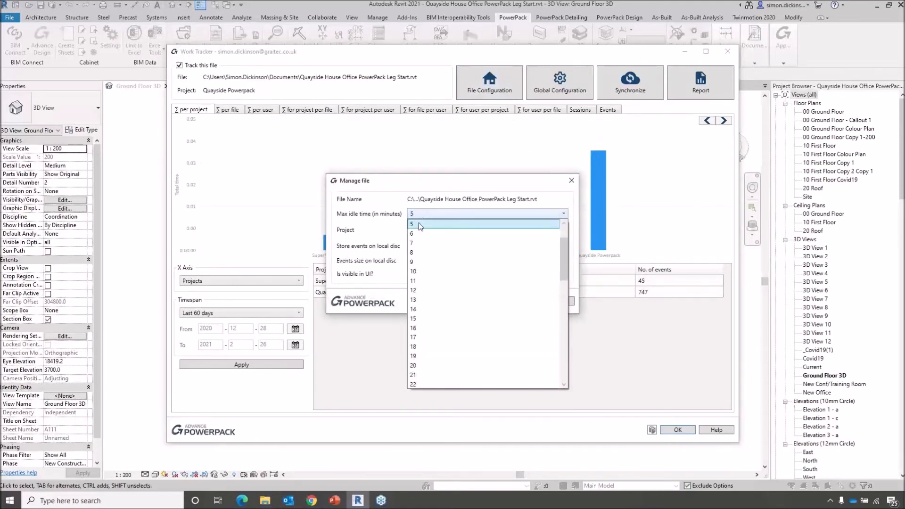
pyautogui.scroll(-2, 436, 372)
pyautogui.moveTo(564, 281); pyautogui.dragTo(564, 245)
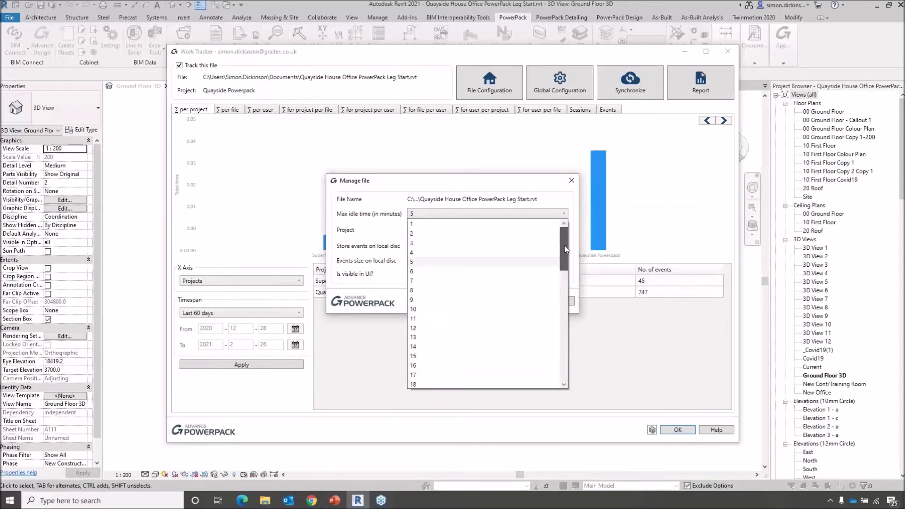
pyautogui.click(420, 260)
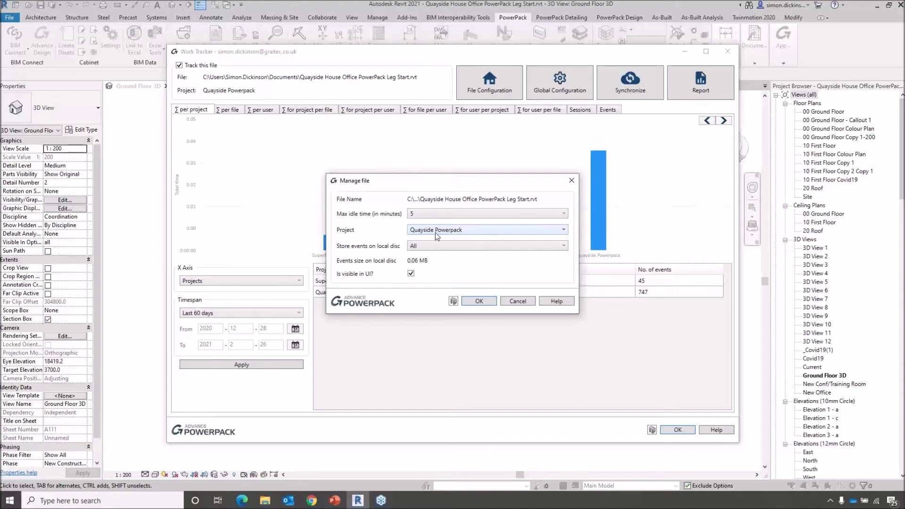
pyautogui.click(425, 245)
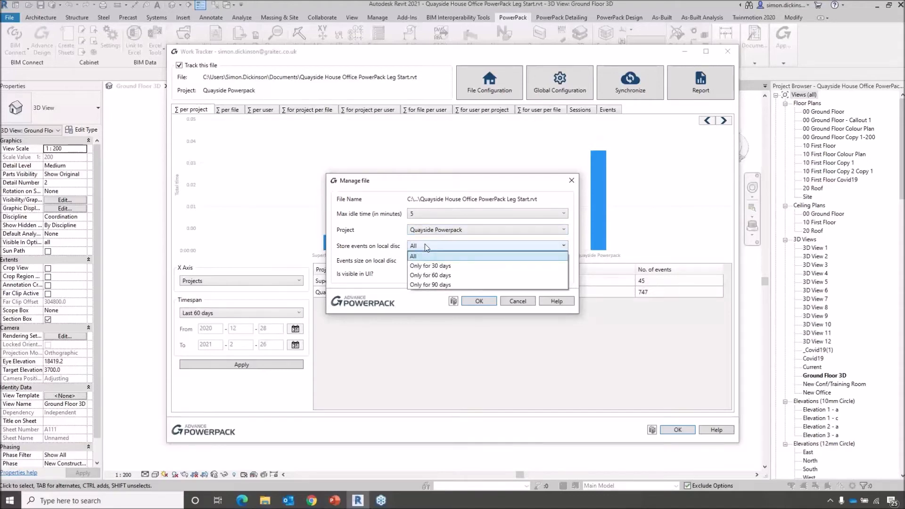
pyautogui.click(425, 244)
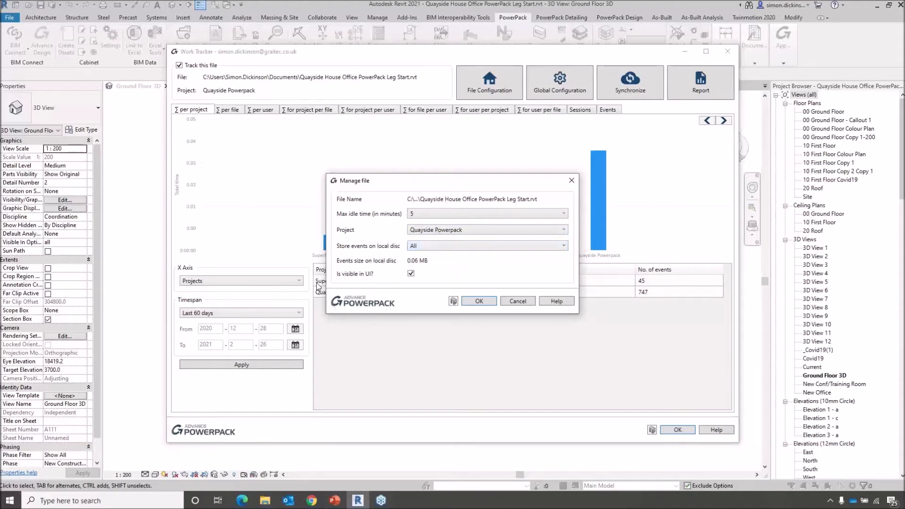
pyautogui.click(491, 302)
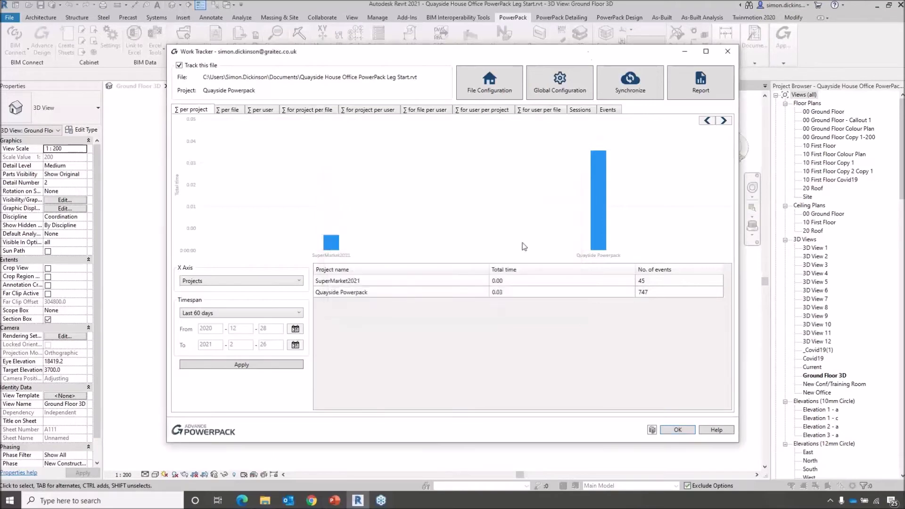
# Open the global configuration and compare its tracked files and assigned projects with the per-project time summary
pyautogui.click(566, 83)
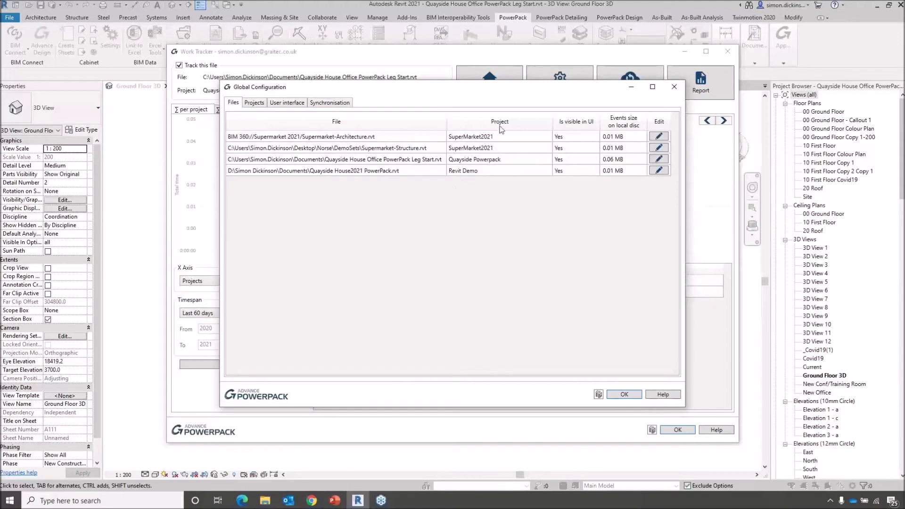
pyautogui.moveTo(478, 93); pyautogui.dragTo(467, 346)
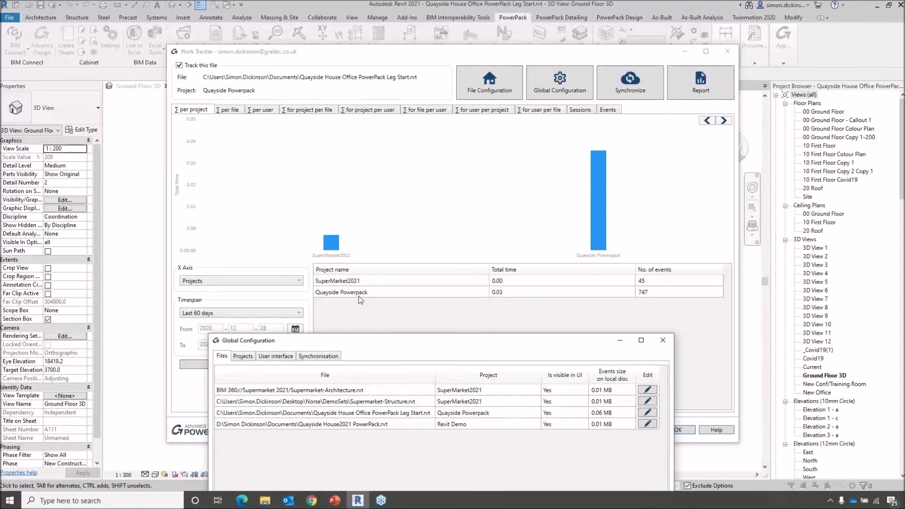
pyautogui.moveTo(467, 345); pyautogui.dragTo(499, 80)
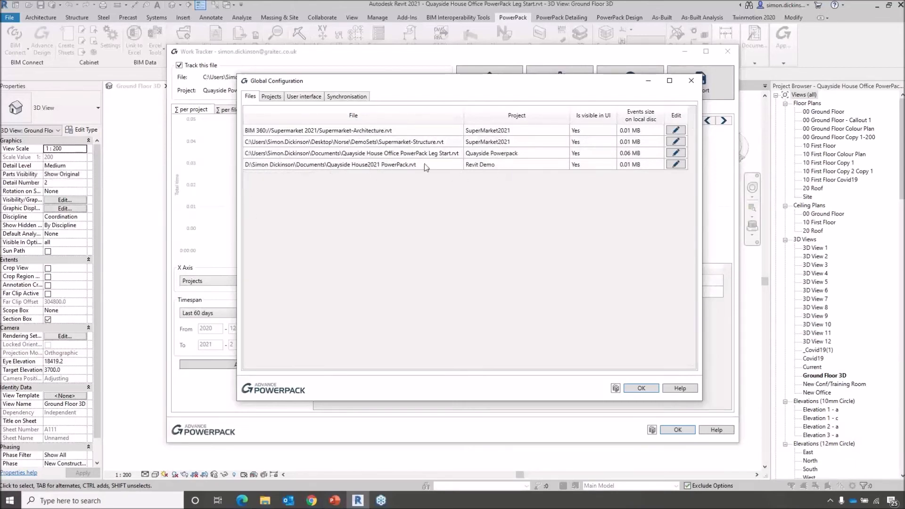
pyautogui.click(398, 165)
# Add a new project named PowerPack Demo to the global configuration
pyautogui.click(271, 98)
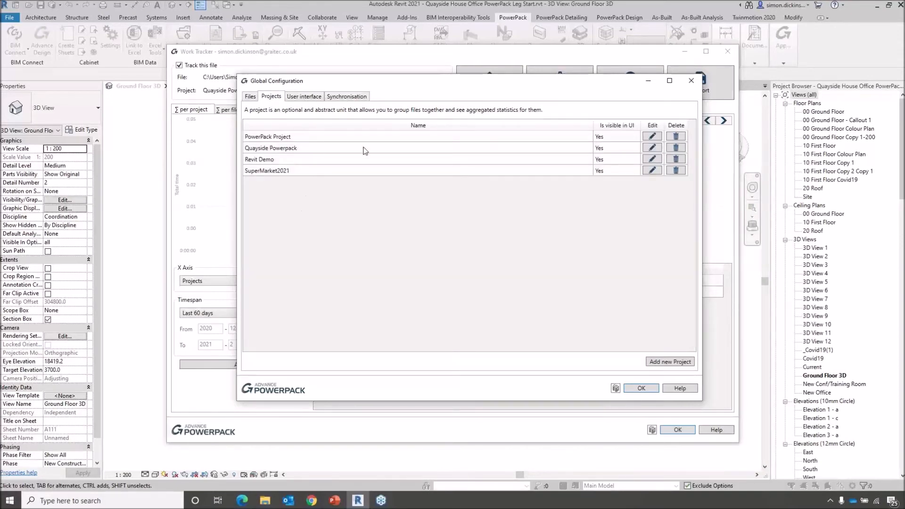
pyautogui.click(665, 363)
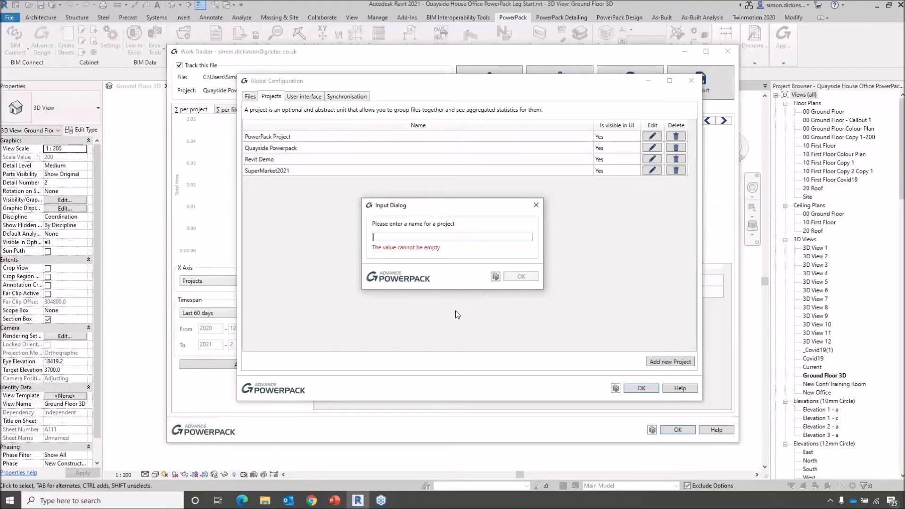
pyautogui.write('Po')
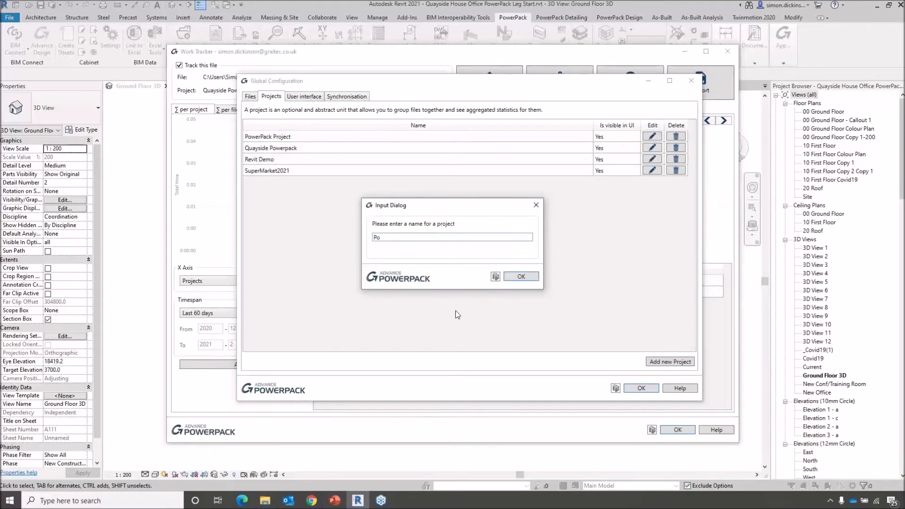
pyautogui.write('werPack D')
pyautogui.click(519, 277)
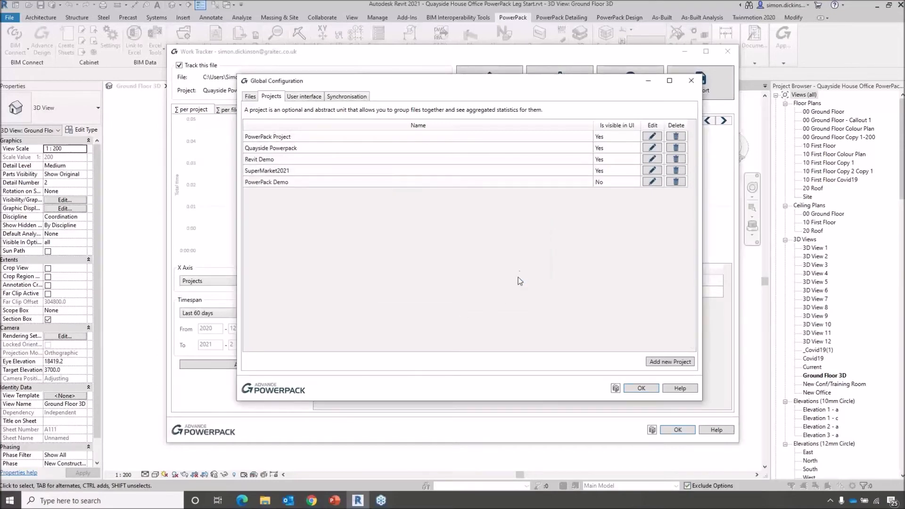
# Make the PowerPack Demo project visible in the UI
pyautogui.click(630, 184)
pyautogui.click(645, 182)
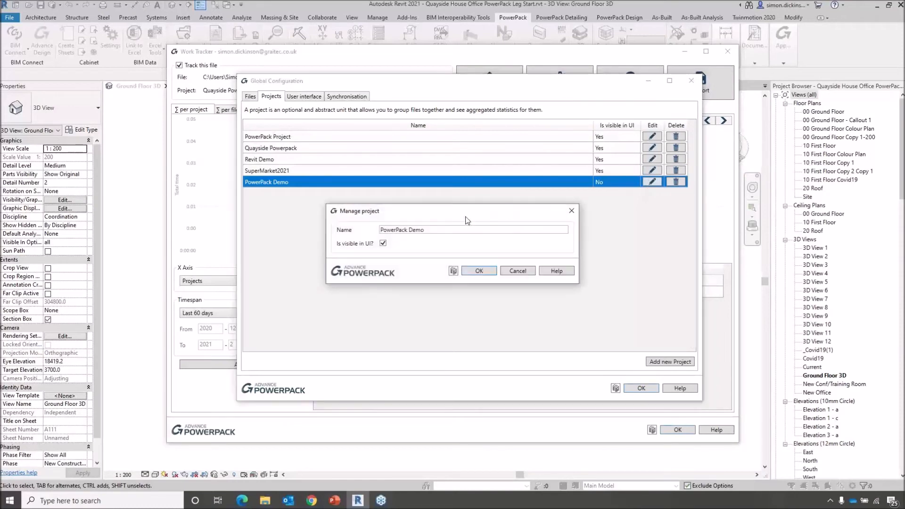
pyautogui.click(383, 244)
pyautogui.click(490, 272)
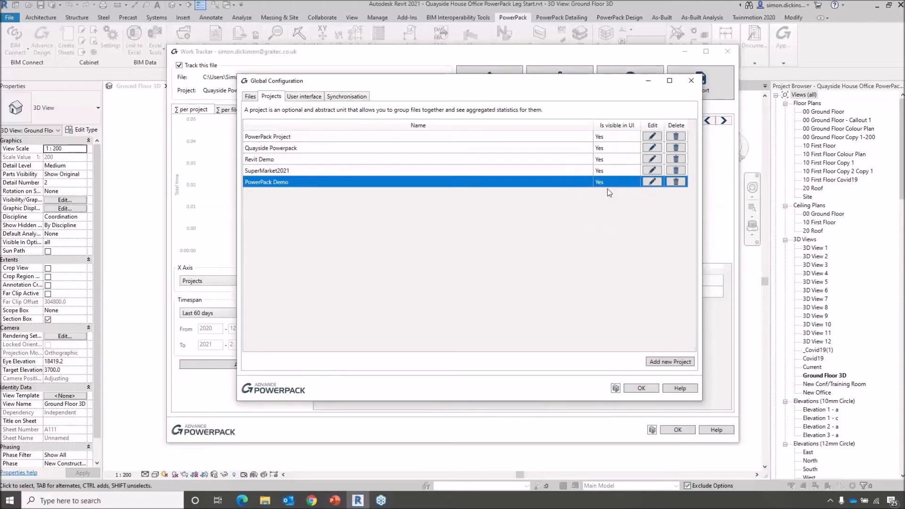
pyautogui.press('ctrl')
# Set the total time/duration value format to d.hh:mm:ss in the global user interface settings
pyautogui.click(302, 98)
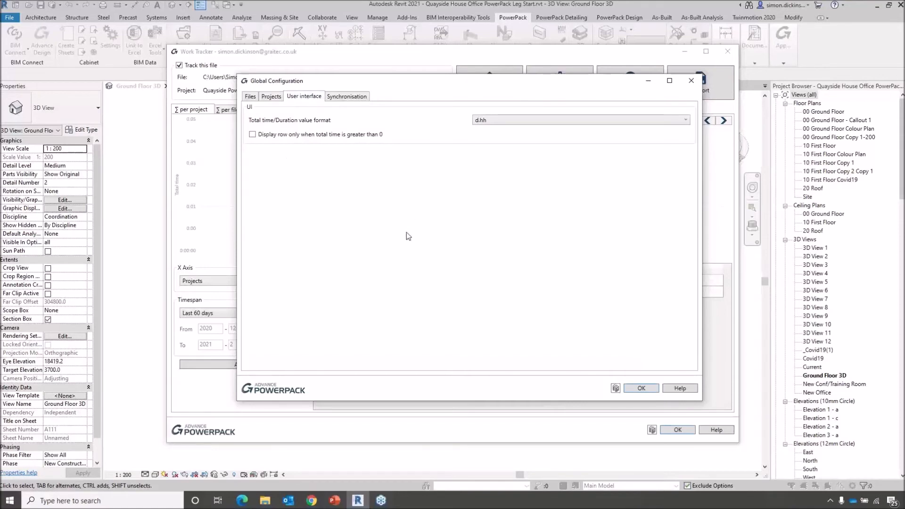
pyautogui.moveTo(465, 87); pyautogui.dragTo(485, 333)
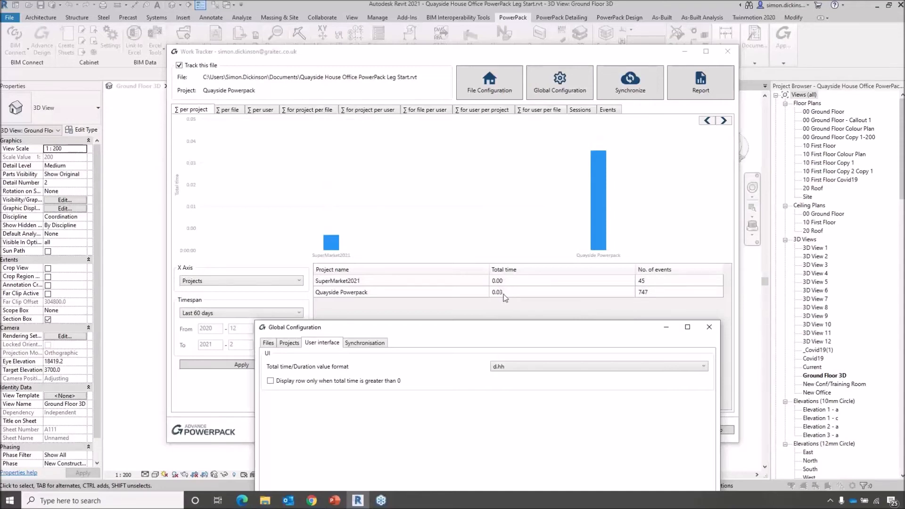
pyautogui.moveTo(505, 334); pyautogui.dragTo(482, 84)
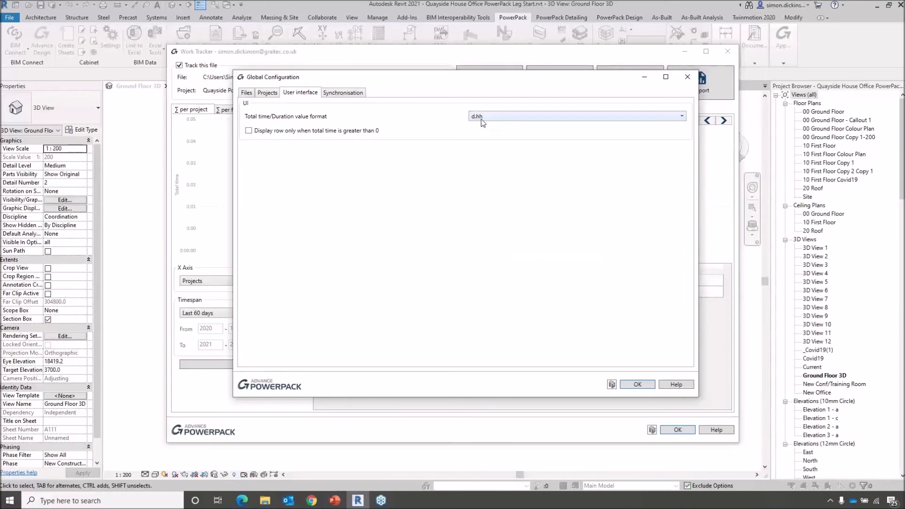
pyautogui.click(532, 119)
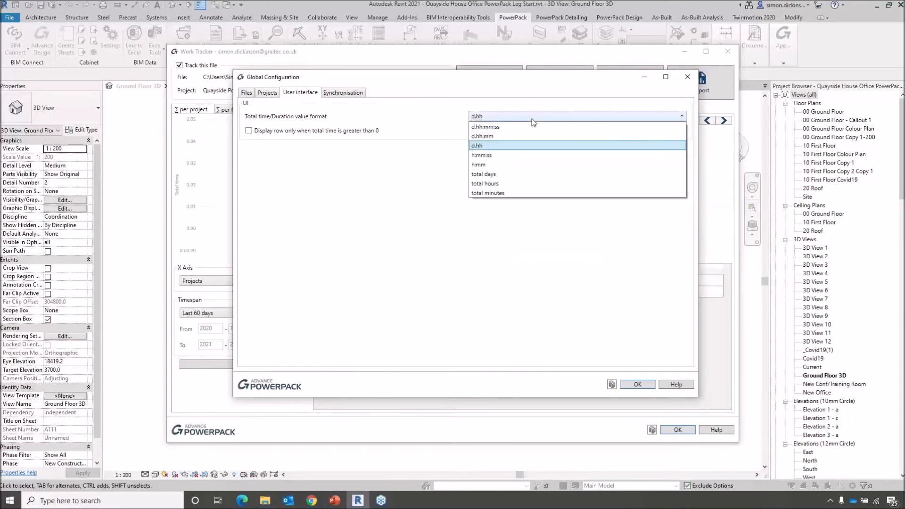
pyautogui.click(491, 127)
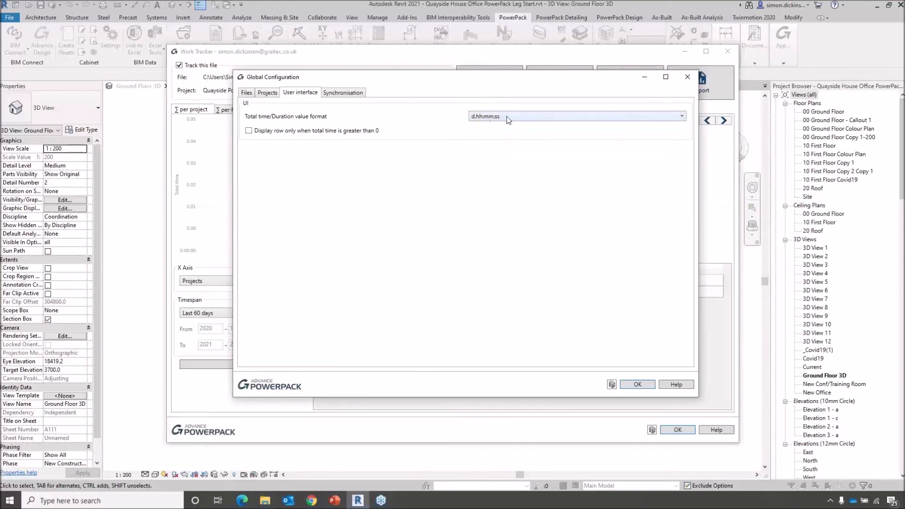
# Confirm the global configuration with the new total time/duration format
pyautogui.click(637, 385)
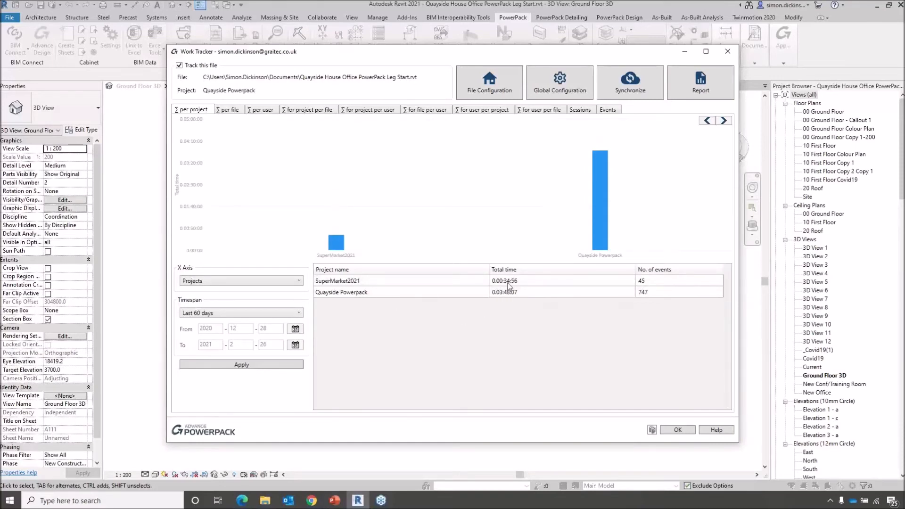
# Check the time summary for user per project and look through the durations of all recorded sessions
pyautogui.click(483, 112)
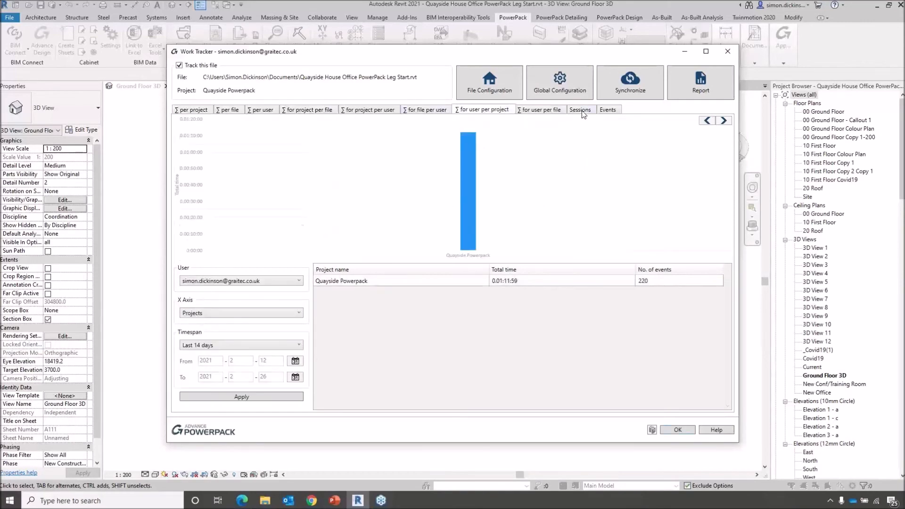
pyautogui.click(581, 113)
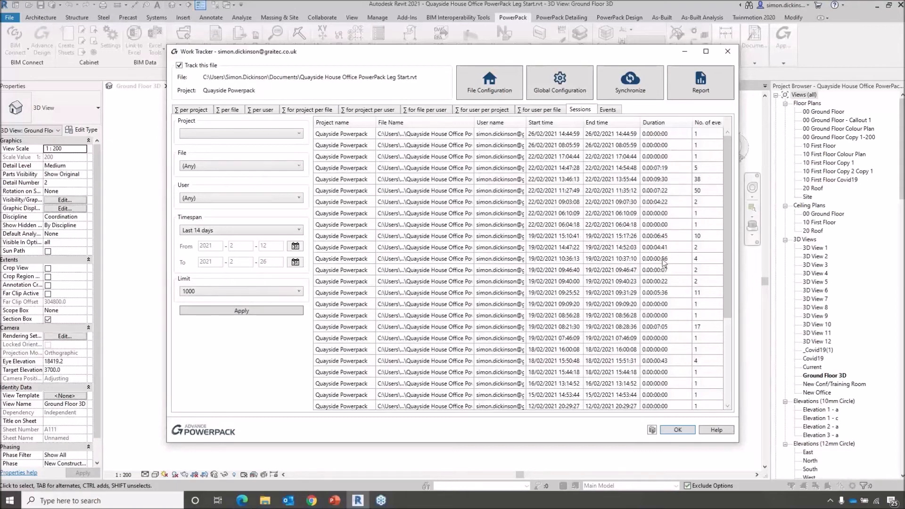
pyautogui.moveTo(725, 228); pyautogui.dragTo(728, 384)
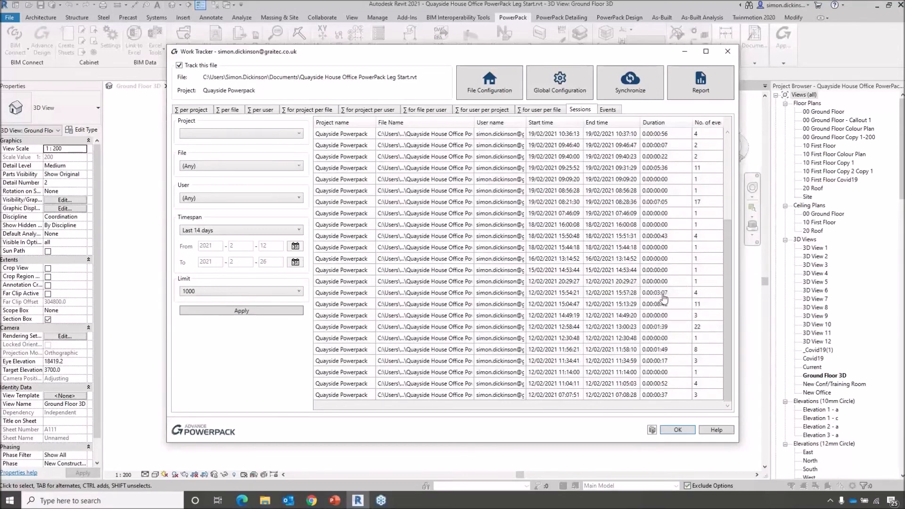
pyautogui.moveTo(728, 396); pyautogui.dragTo(735, 203)
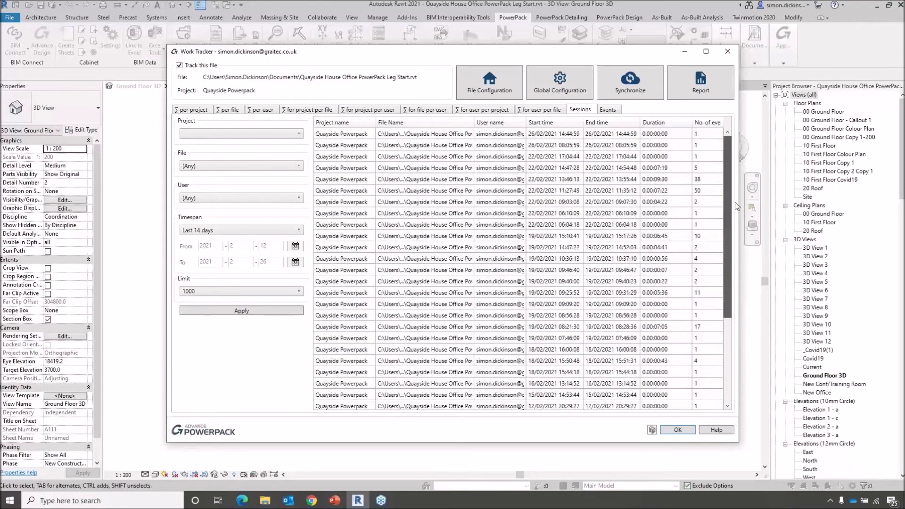
# Review the global configuration's projects and synchronisation settings, including server type, database file path and synchronisation frequency
pyautogui.click(564, 86)
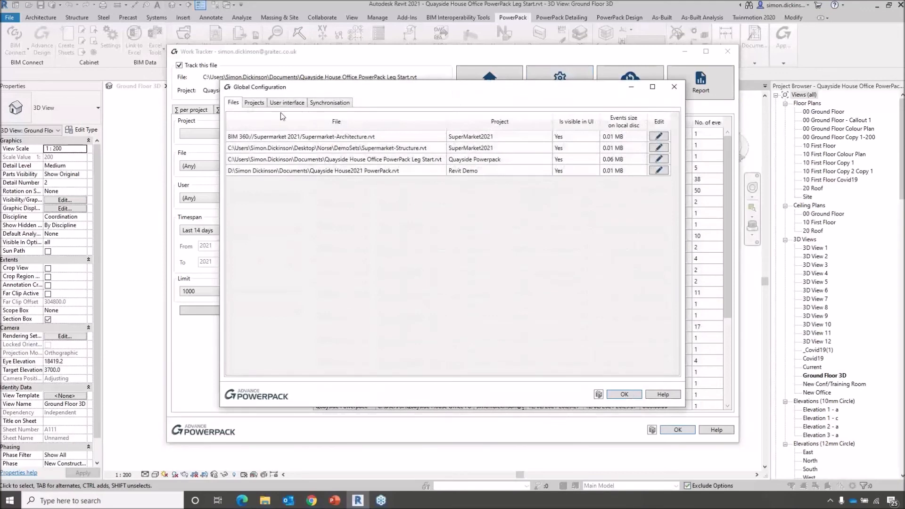
pyautogui.click(258, 108)
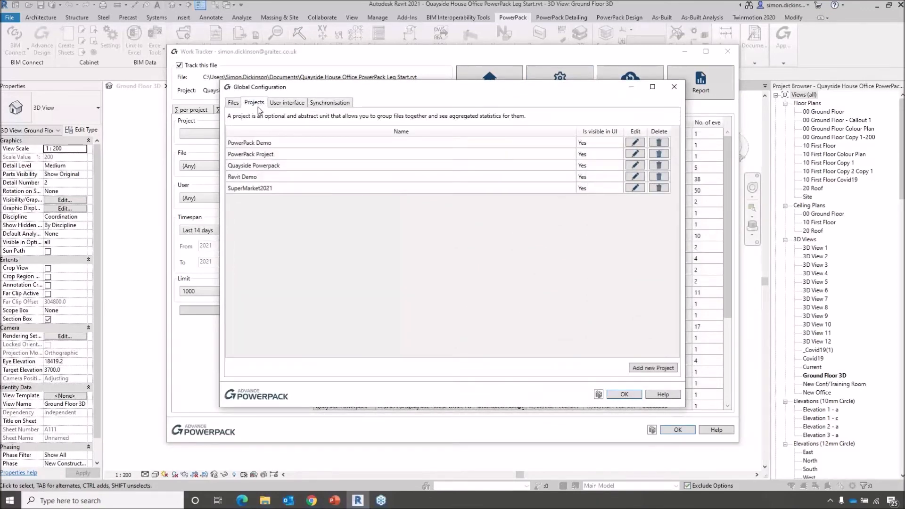
pyautogui.click(295, 105)
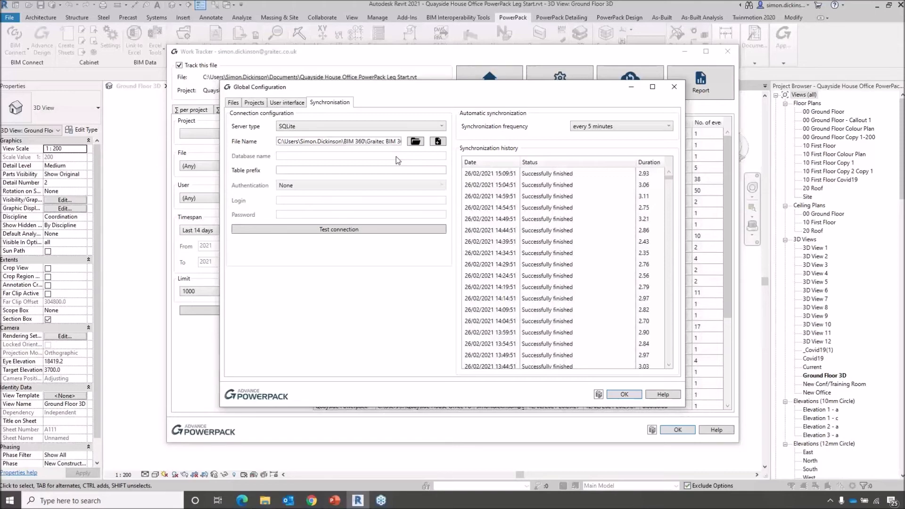
pyautogui.click(326, 141)
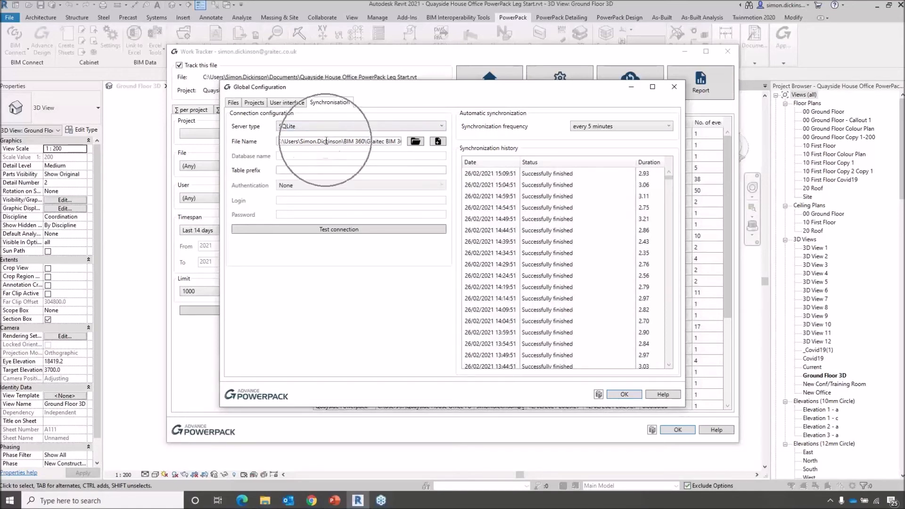
pyautogui.click(314, 141)
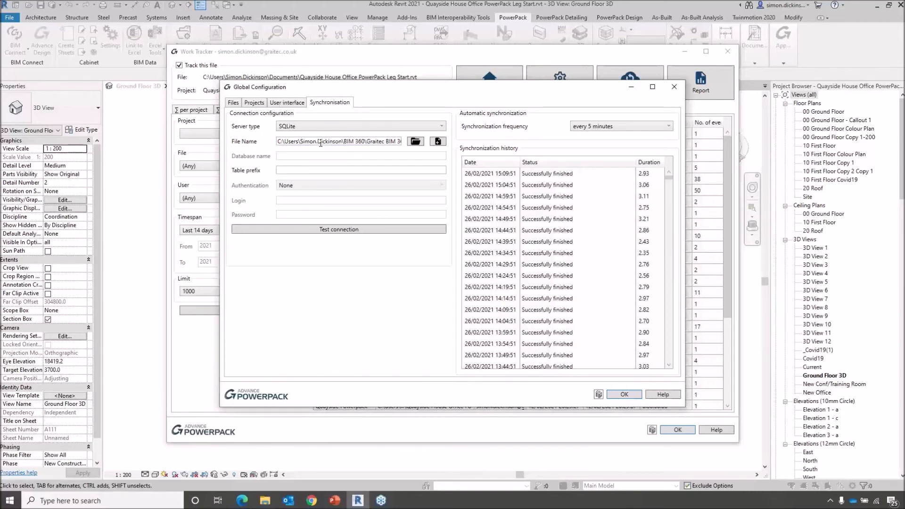
pyautogui.click(370, 138)
pyautogui.click(513, 129)
pyautogui.click(625, 394)
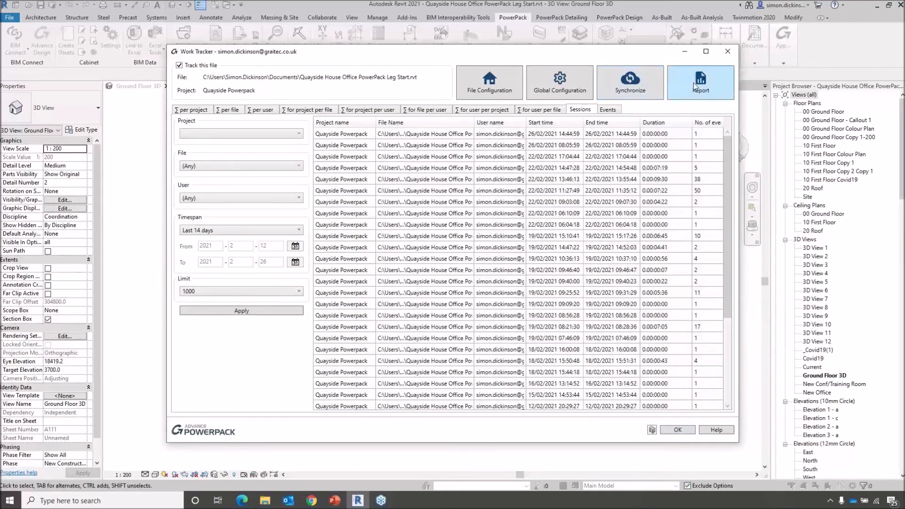
# Synchronise the tracking data and create the report PowerPack Tracker.xlsx on the desktop with all summary, session and event tables included
pyautogui.click(630, 88)
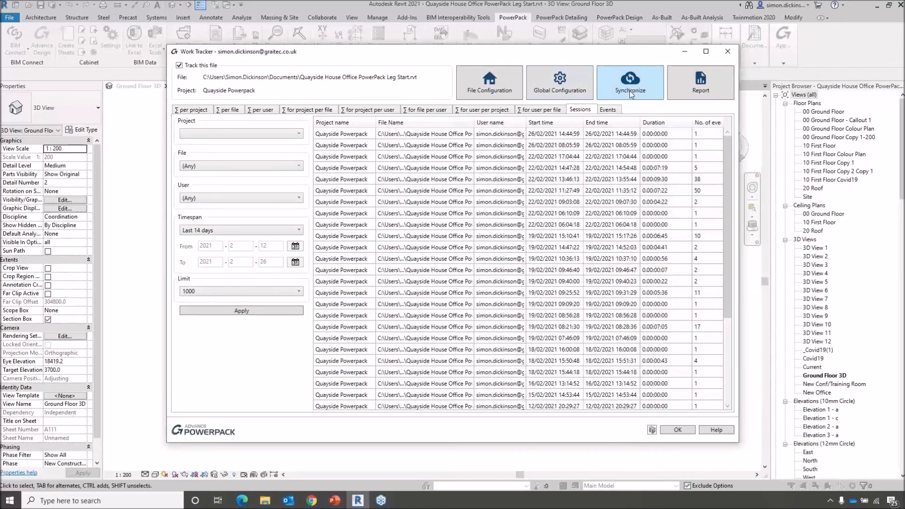
pyautogui.click(707, 94)
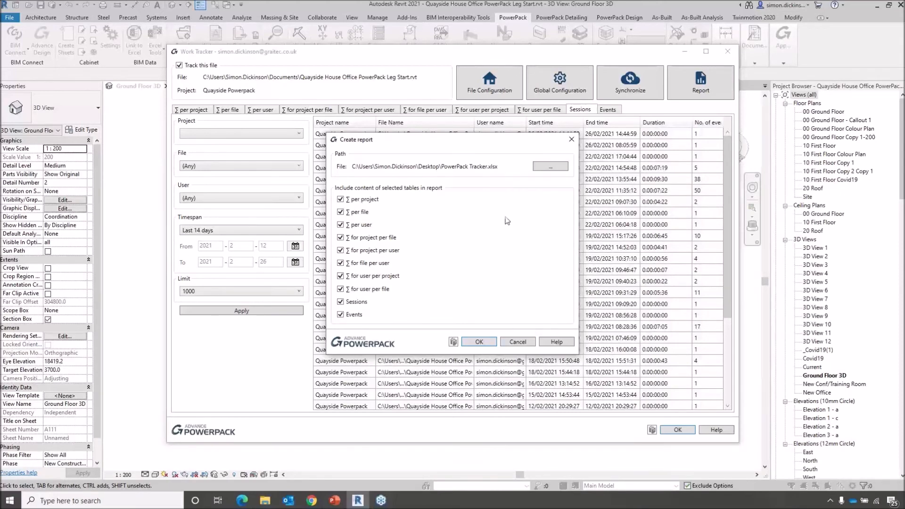
pyautogui.click(479, 342)
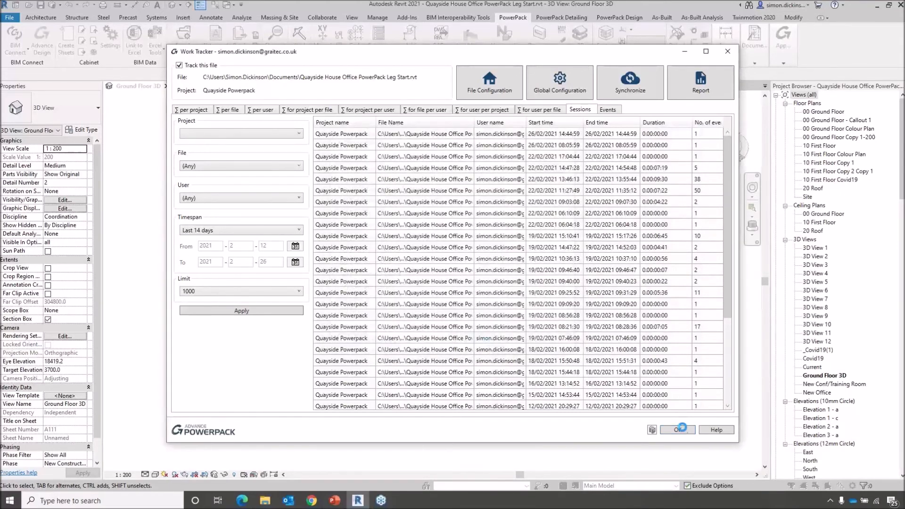
pyautogui.click(522, 253)
pyautogui.click(678, 429)
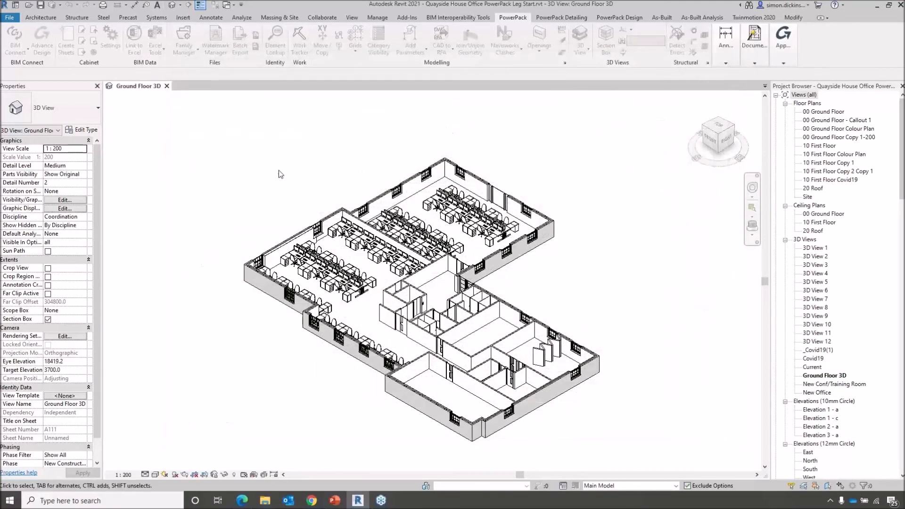
# Open Model A.rvt from the recent documents
pyautogui.click(9, 18)
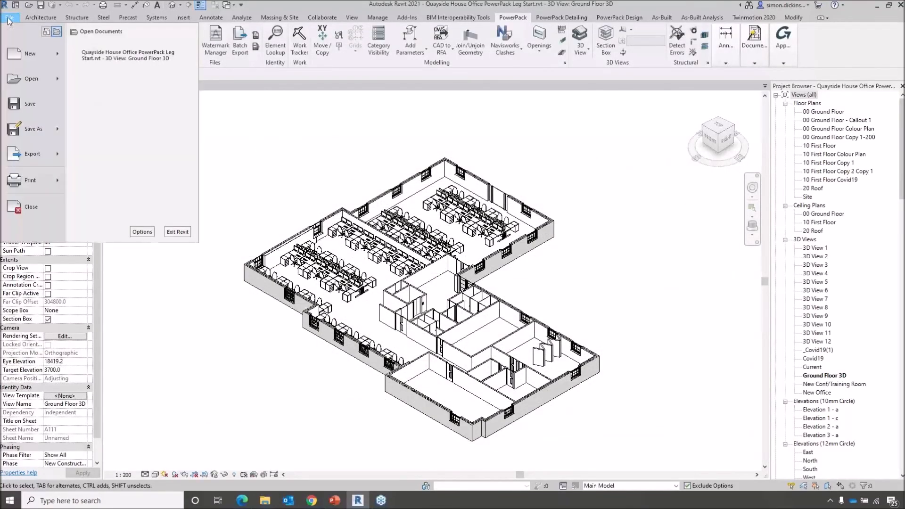
pyautogui.click(46, 33)
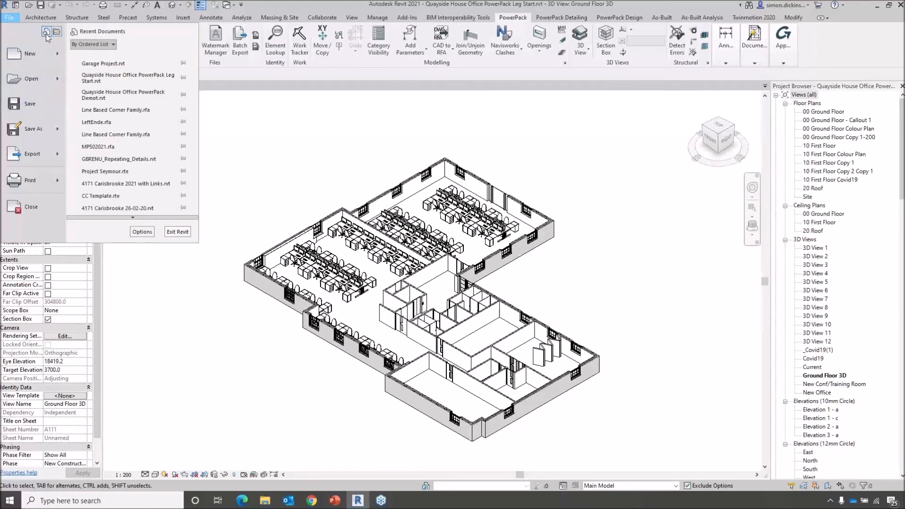
pyautogui.scroll(-2, 148, 146)
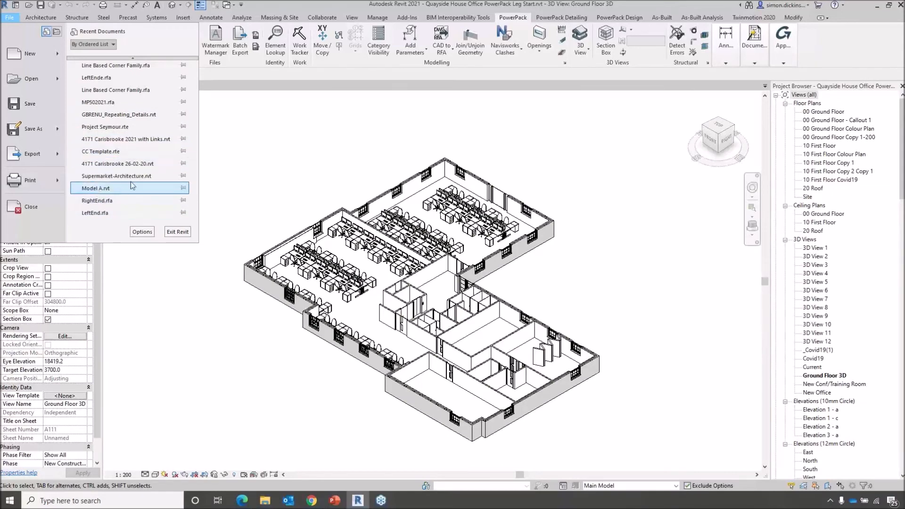
pyautogui.click(100, 189)
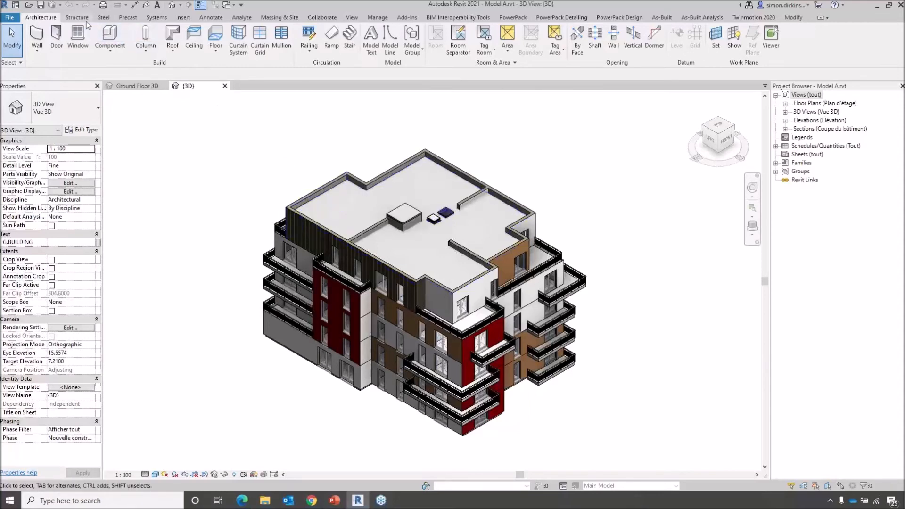
# Enable Work Tracker tracking for Model A.rvt, assign the file to the PowerPack Demo project and check its events
pyautogui.click(507, 22)
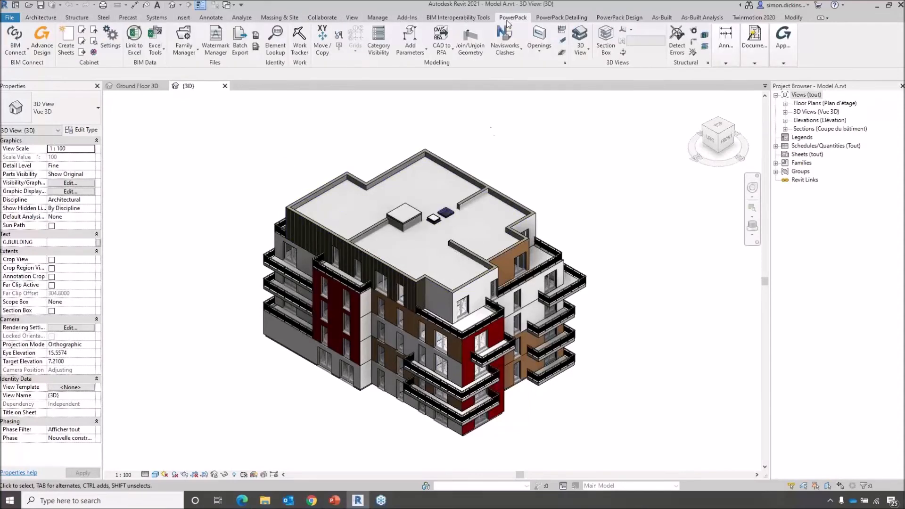
pyautogui.click(296, 34)
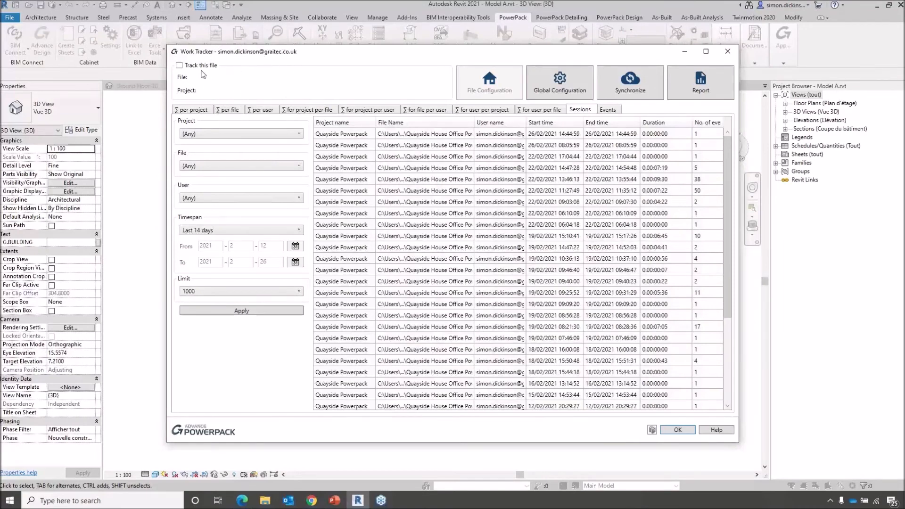
pyautogui.click(179, 65)
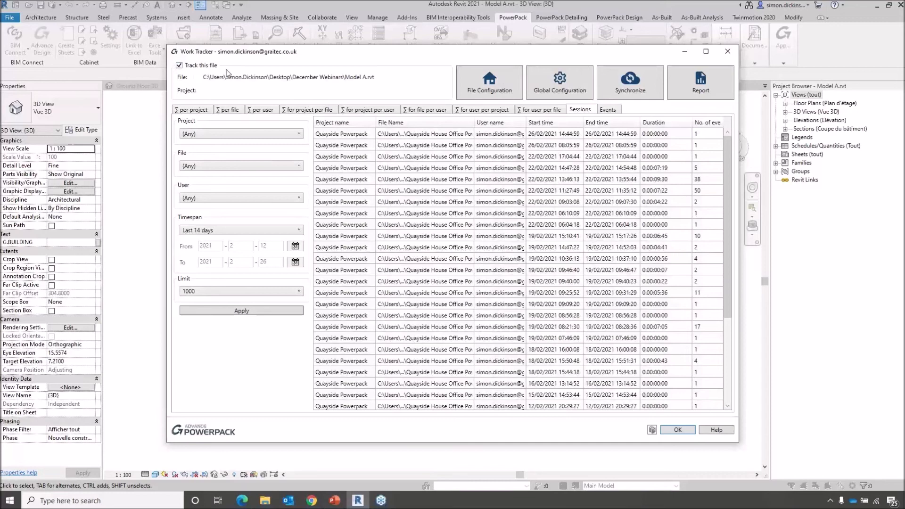
pyautogui.click(500, 85)
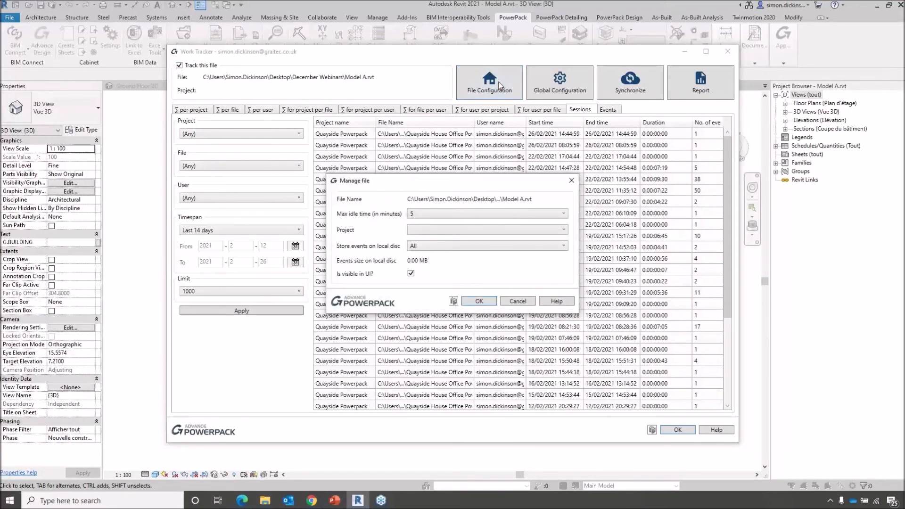
pyautogui.click(441, 229)
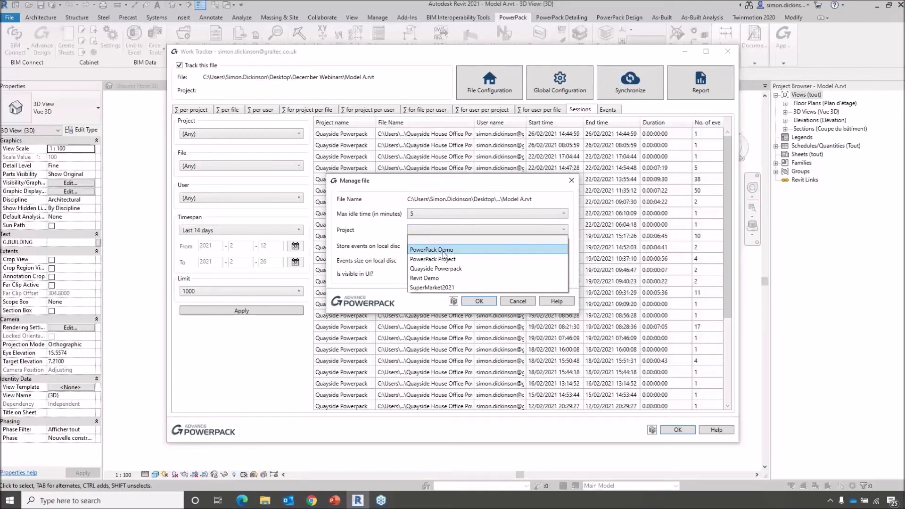
pyautogui.click(443, 250)
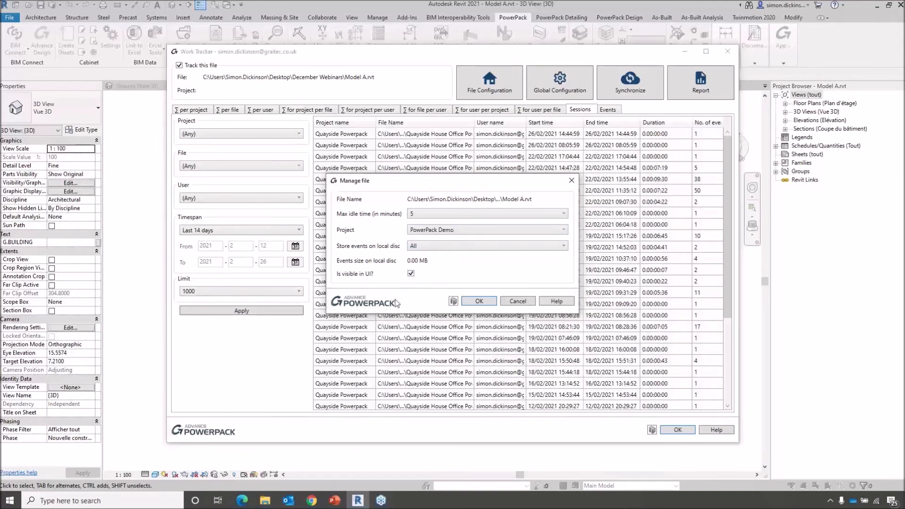
pyautogui.click(479, 302)
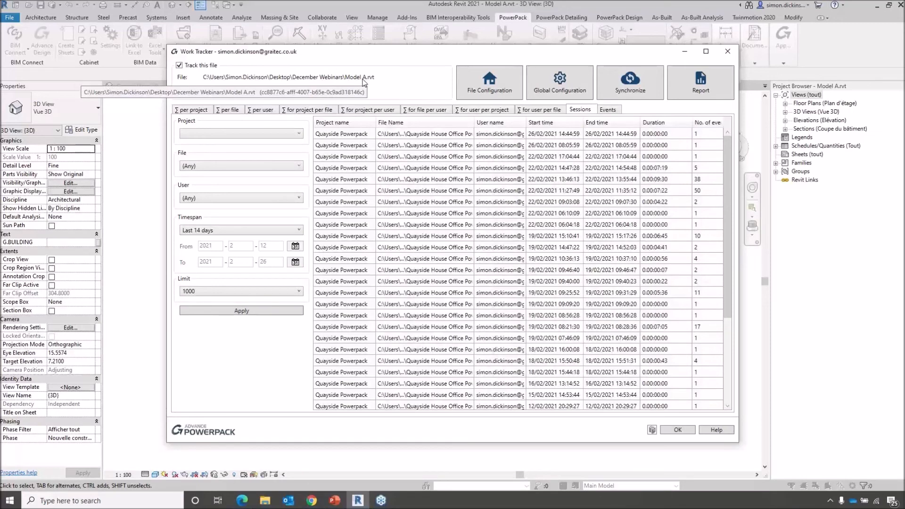
pyautogui.click(606, 111)
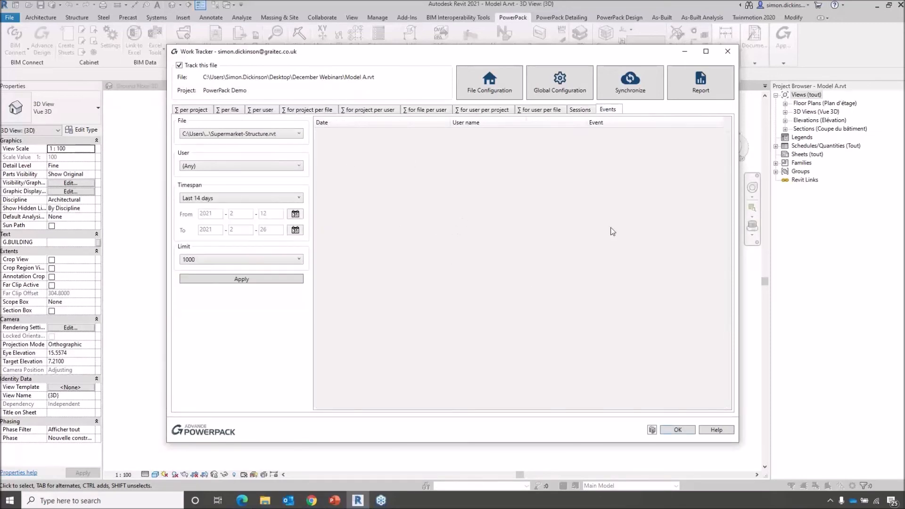
pyautogui.click(676, 430)
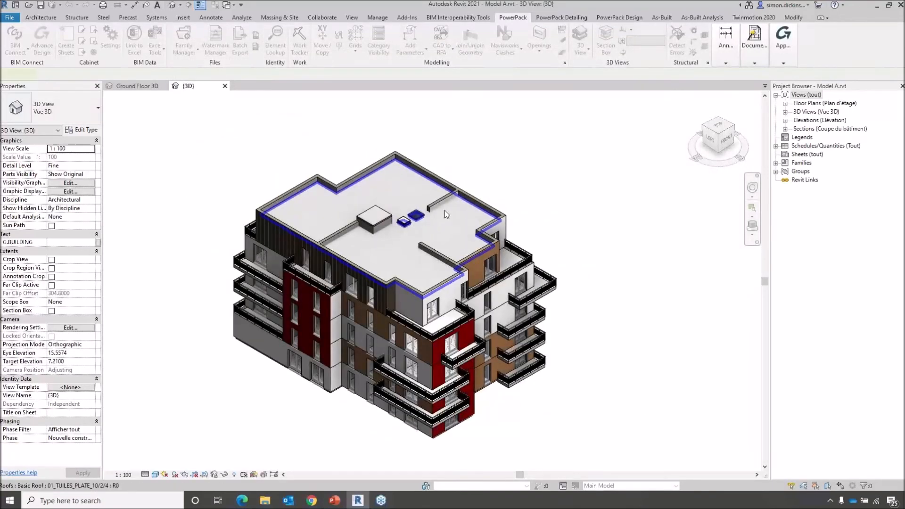
# Delete the main flat roof and one further building element in the 3D view
pyautogui.click(445, 210)
pyautogui.press('Delete')
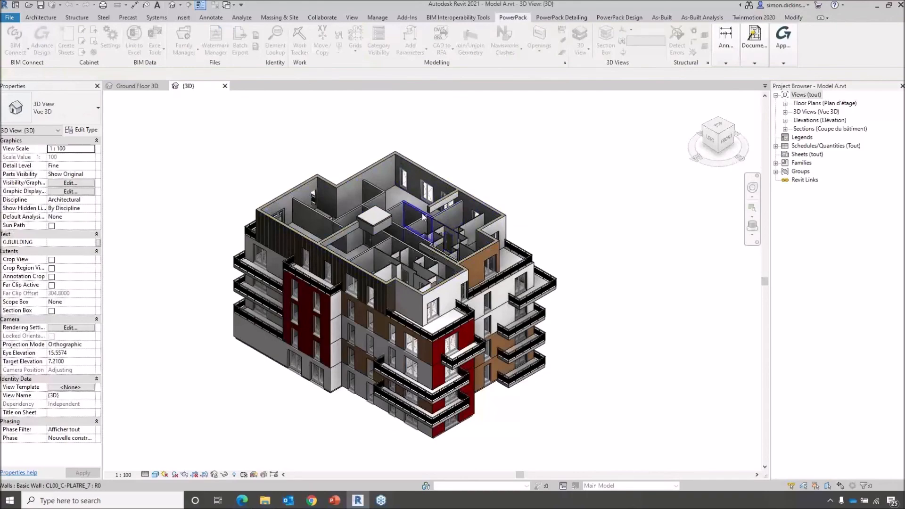
pyautogui.scroll(6, 408, 225)
pyautogui.click(559, 347)
pyautogui.press('Delete')
pyautogui.scroll(-6, 563, 326)
pyautogui.moveTo(502, 153); pyautogui.dragTo(475, 89, button='middle')
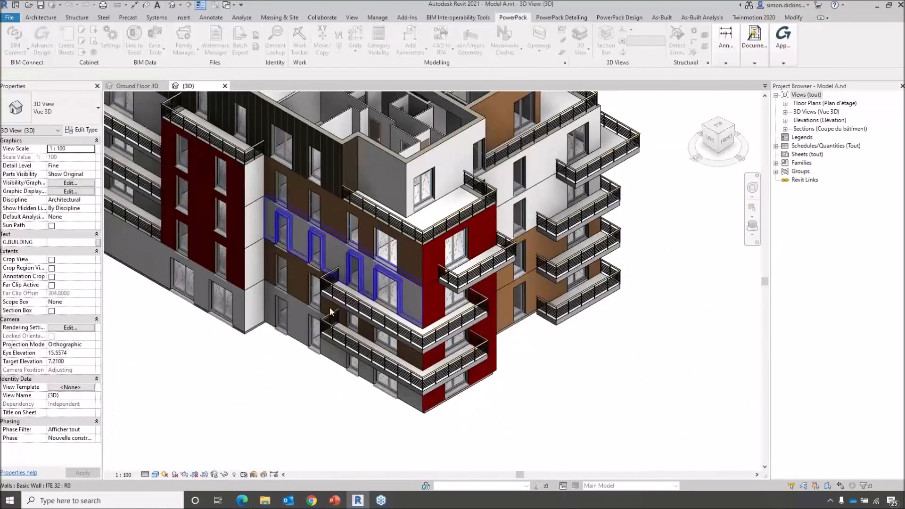
# Open the Level 0 floor plan and look closely at the rooms around the central corridor
pyautogui.click(784, 103)
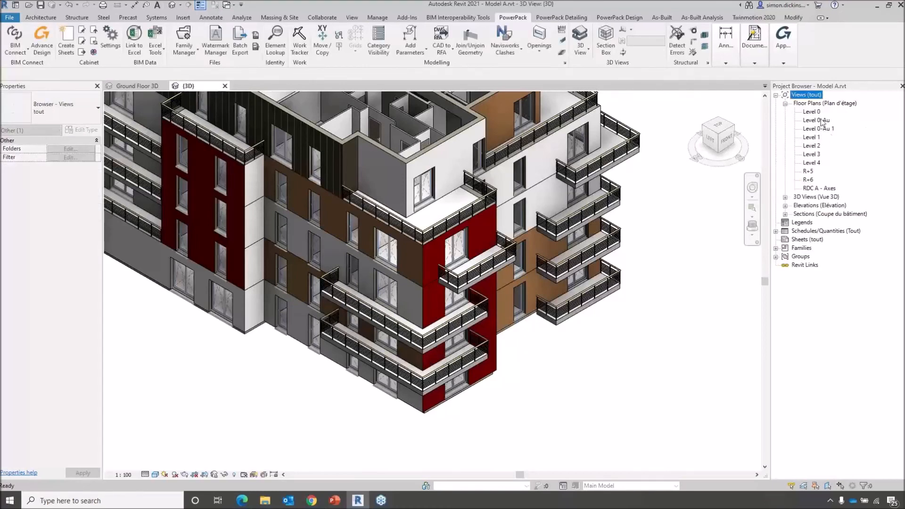
pyautogui.click(813, 112)
pyautogui.doubleClick(812, 112)
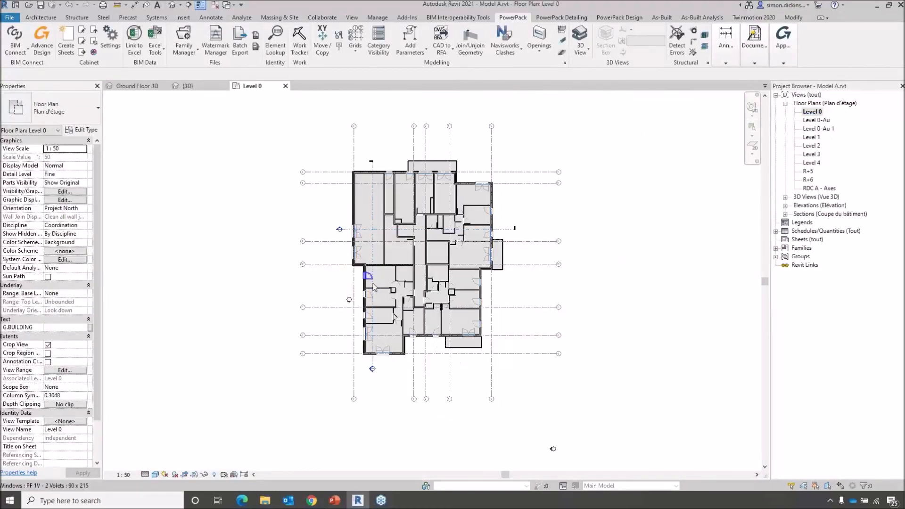
pyautogui.scroll(5, 432, 238)
pyautogui.moveTo(451, 244); pyautogui.dragTo(522, 324, button='middle')
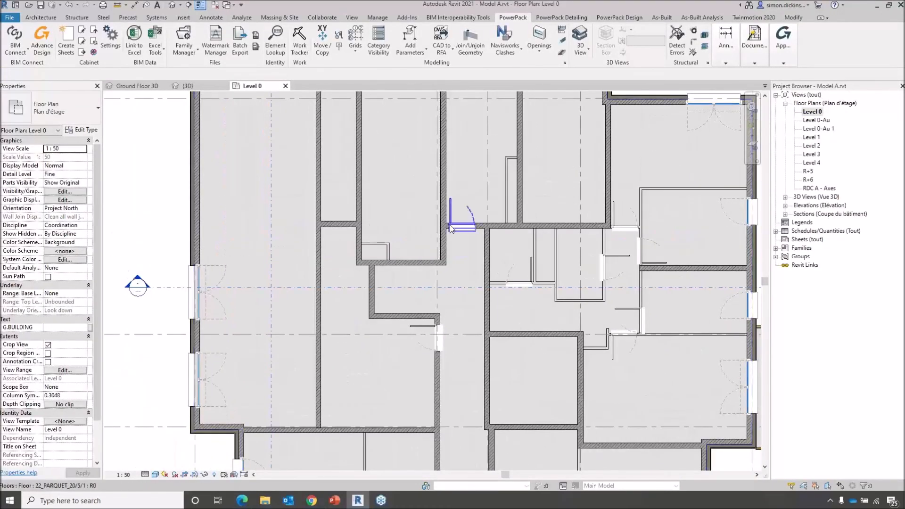
pyautogui.moveTo(449, 224); pyautogui.dragTo(460, 280, button='middle')
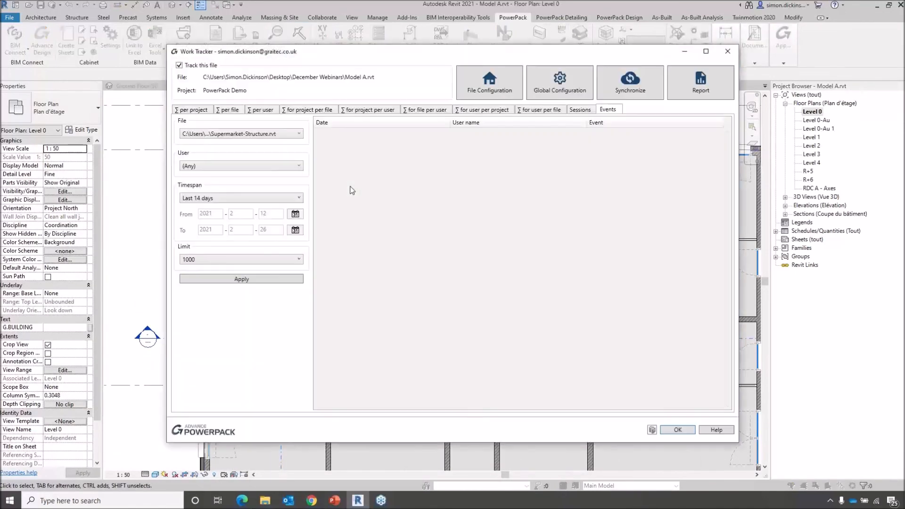
# Check the Work Tracker sessions for the activity recorded on the PowerPack Demo project
pyautogui.click(579, 111)
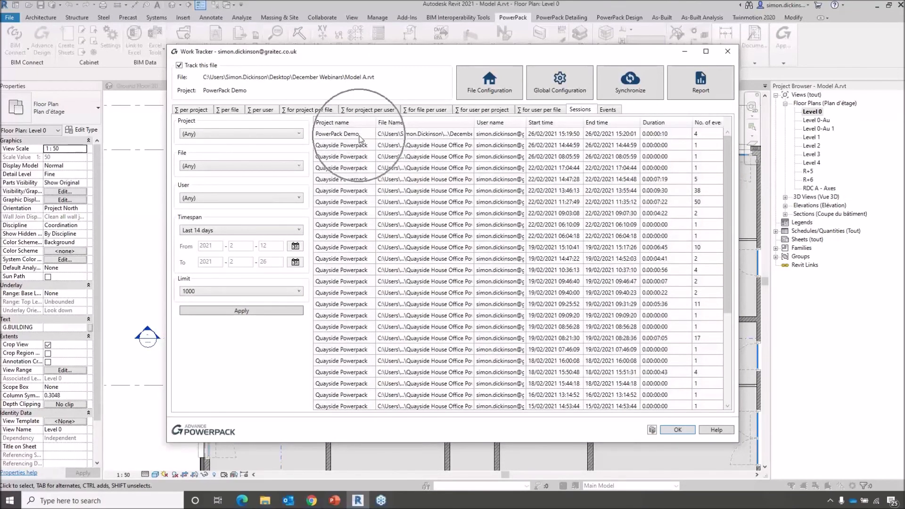
# Synchronize the Work Tracker data, list the recorded events for Model A.rvt, and look at the available user filters
pyautogui.click(609, 109)
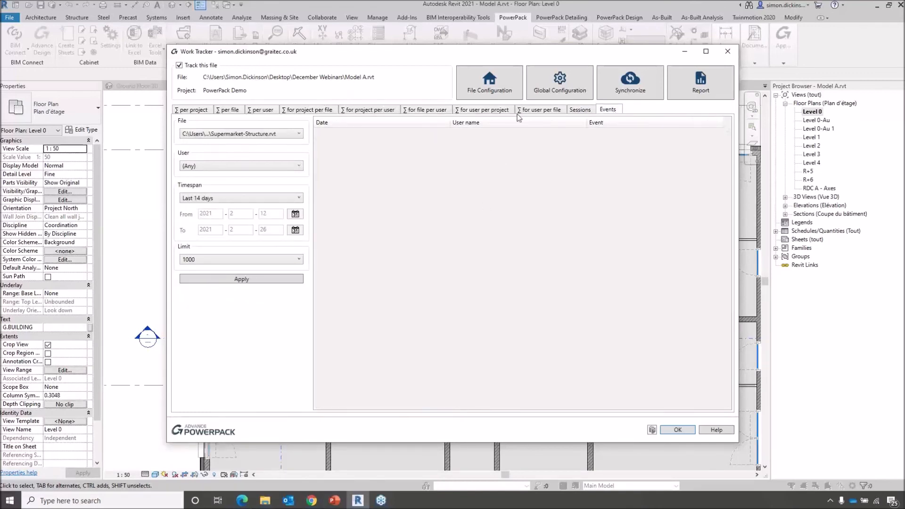
pyautogui.click(622, 90)
pyautogui.click(277, 134)
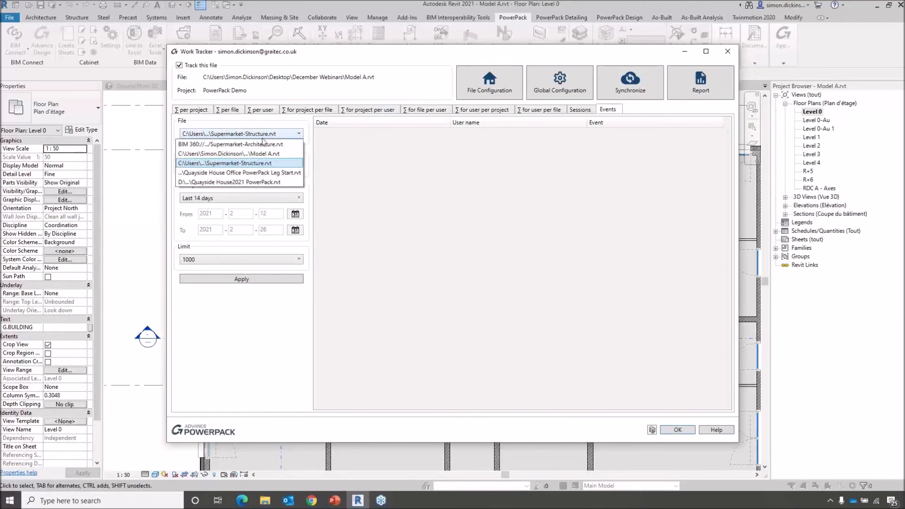
pyautogui.click(250, 154)
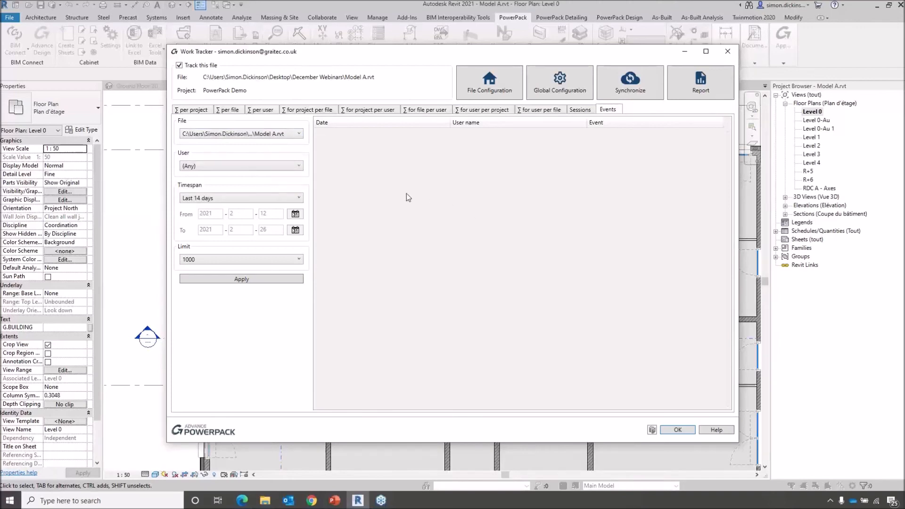
pyautogui.click(258, 280)
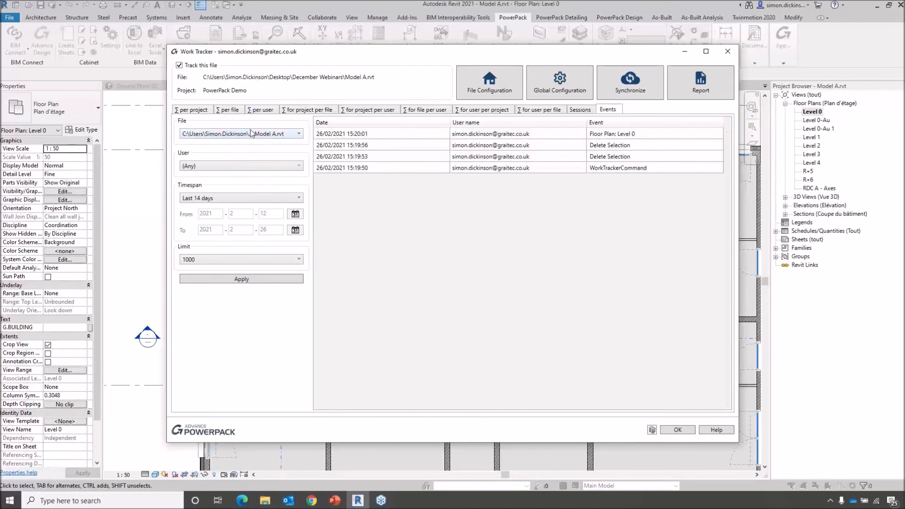
pyautogui.click(205, 167)
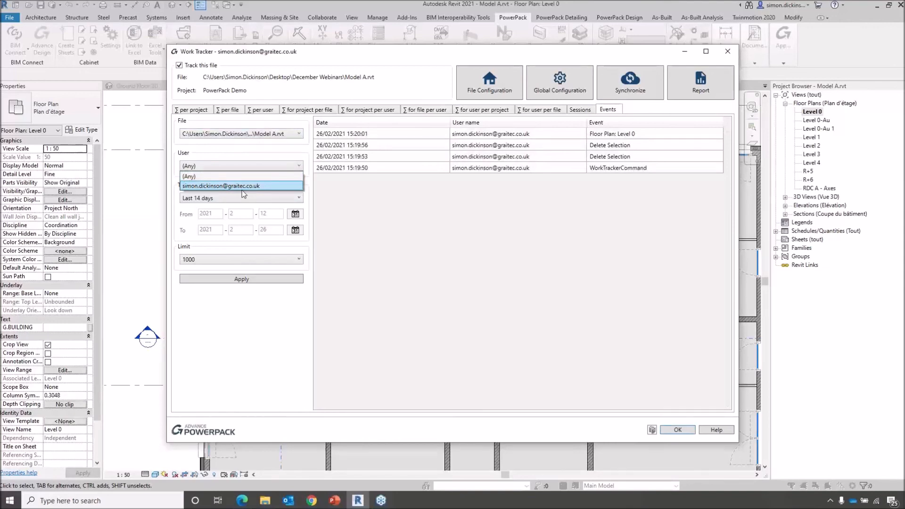
pyautogui.click(378, 154)
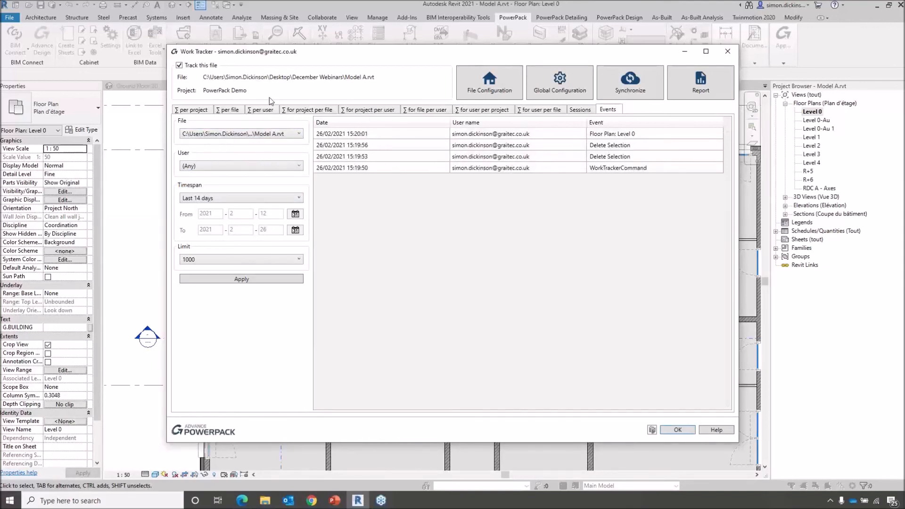
pyautogui.press('ctrl')
pyautogui.press('ctrl')
# Chart the tracked time per file with the X axis set to time grouped by days
pyautogui.click(201, 111)
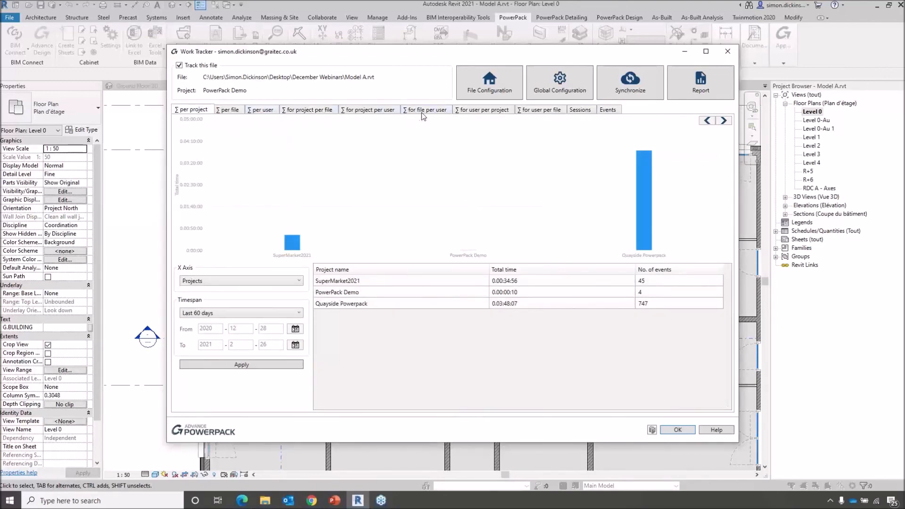
pyautogui.click(229, 110)
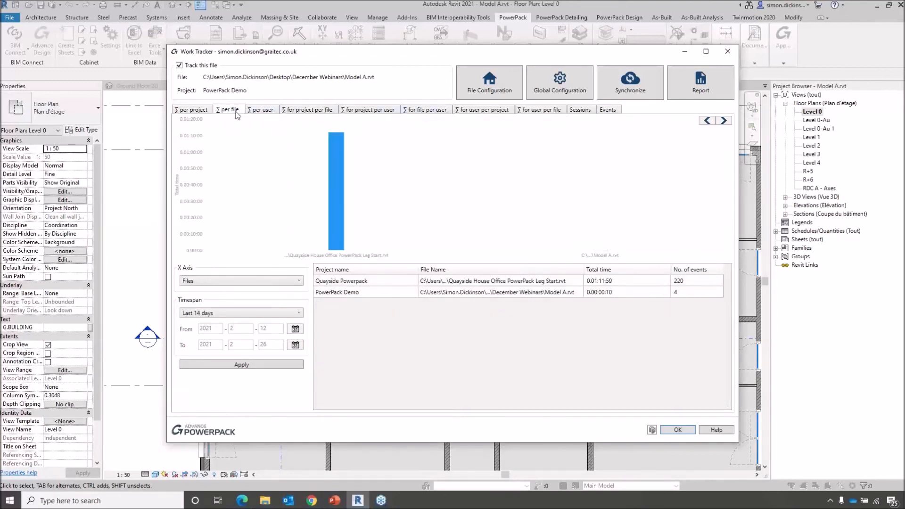
pyautogui.click(277, 281)
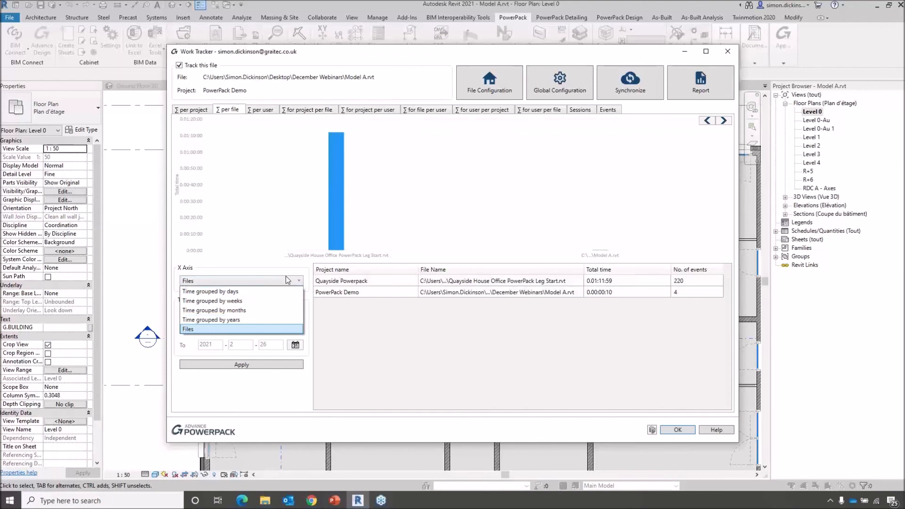
pyautogui.click(242, 290)
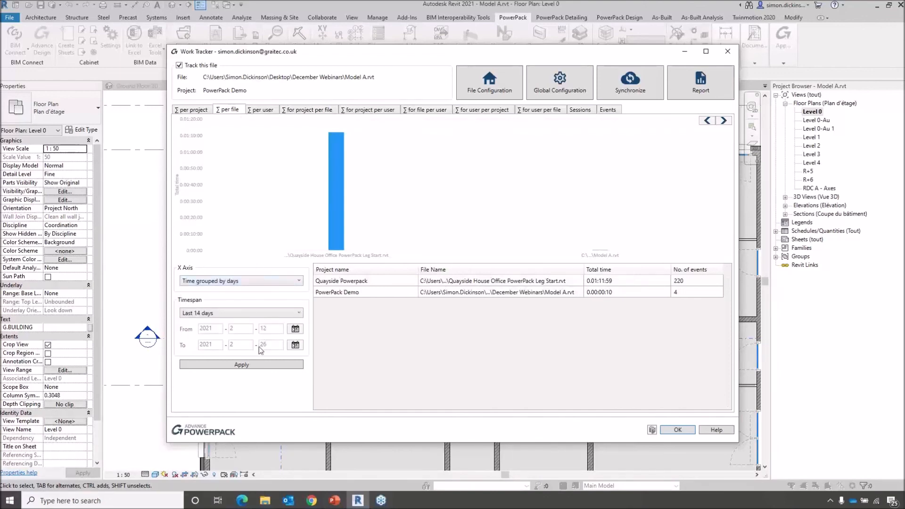
pyautogui.click(257, 366)
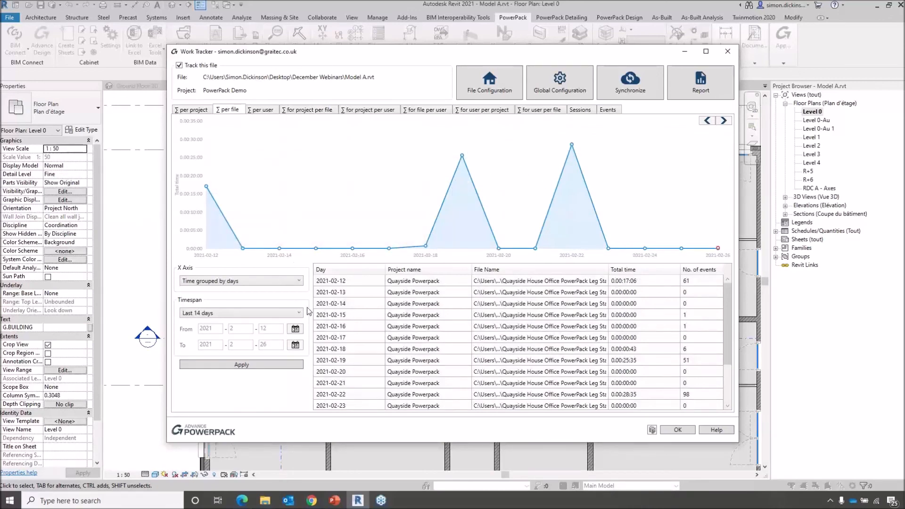
# Chart the tracked time per project grouped by days and inspect the daily values around 8 February 2021
pyautogui.click(193, 110)
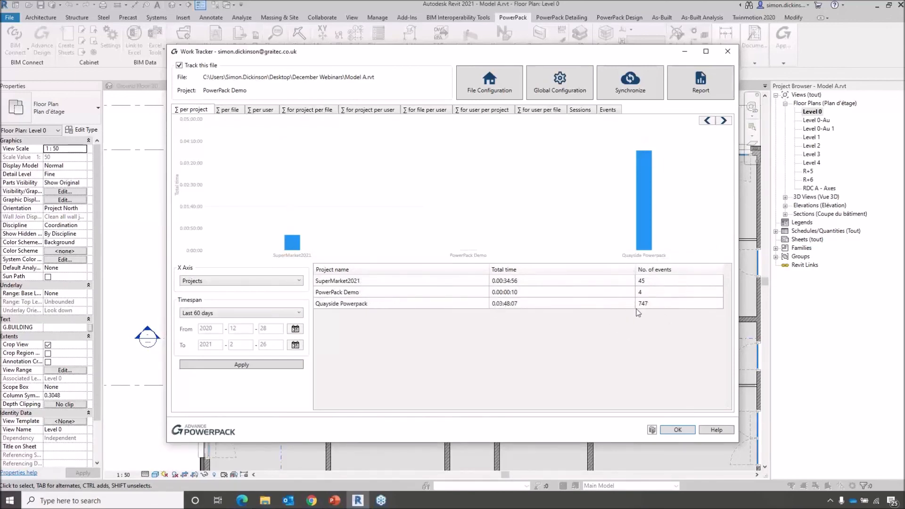
pyautogui.click(652, 308)
pyautogui.click(294, 281)
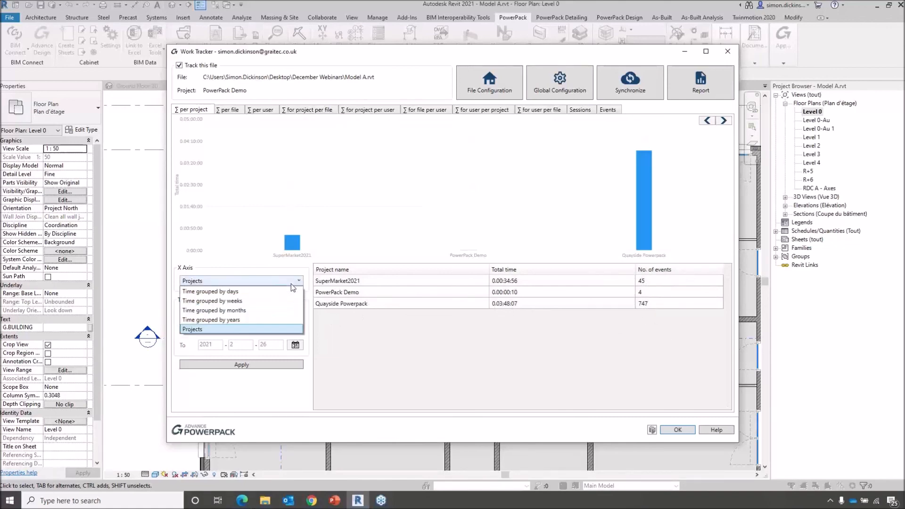
pyautogui.click(228, 292)
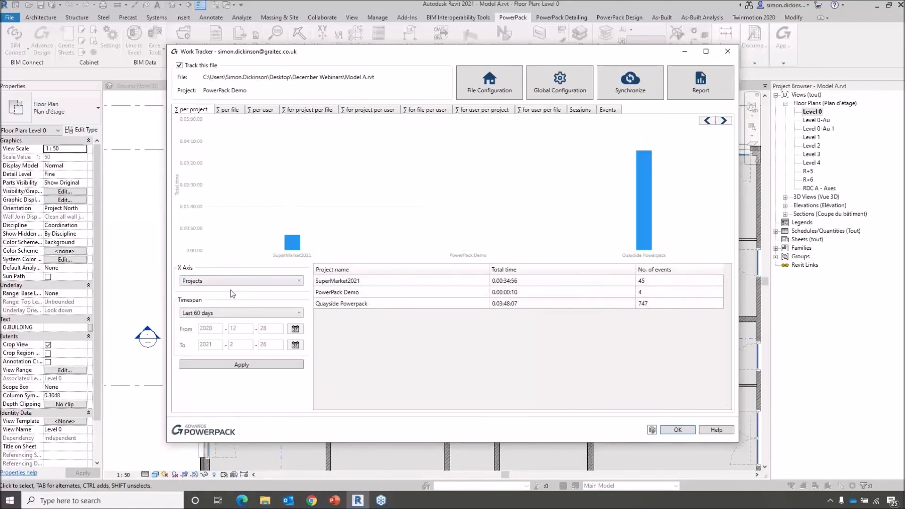
pyautogui.click(245, 365)
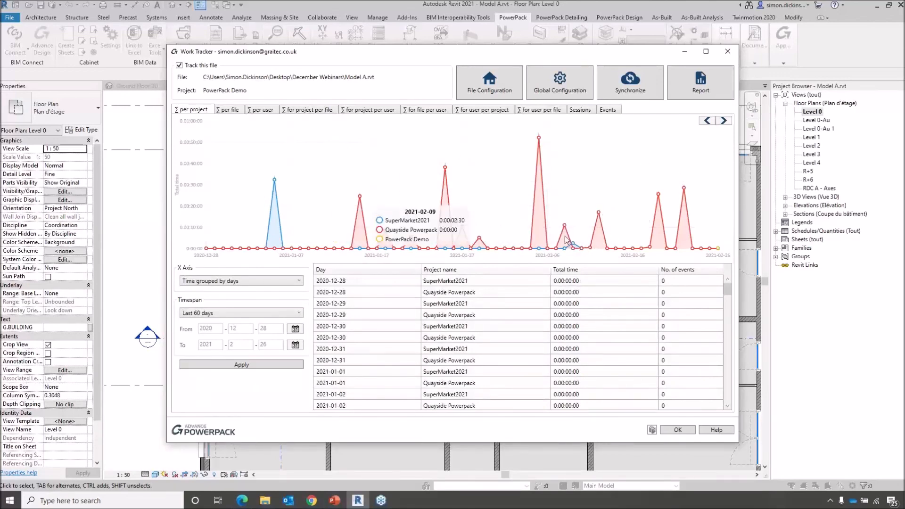
pyautogui.moveTo(567, 229)
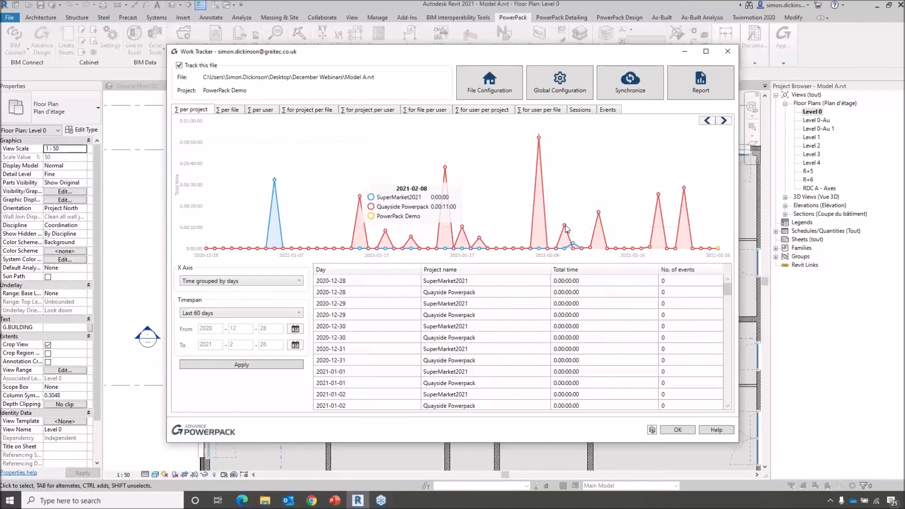
# Review the report's file path and the tables it includes, and switch to the PowerPoint slide show
pyautogui.click(708, 78)
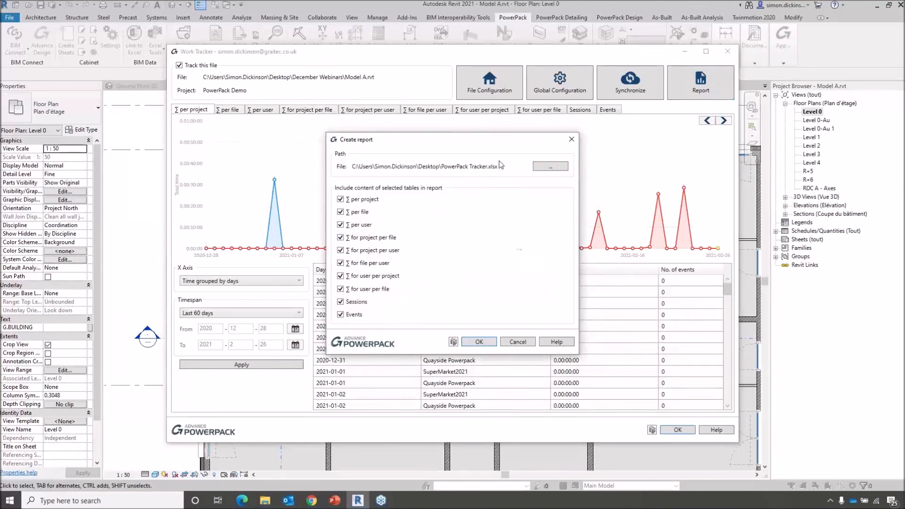
pyautogui.press('ctrl')
pyautogui.press('ctrl')
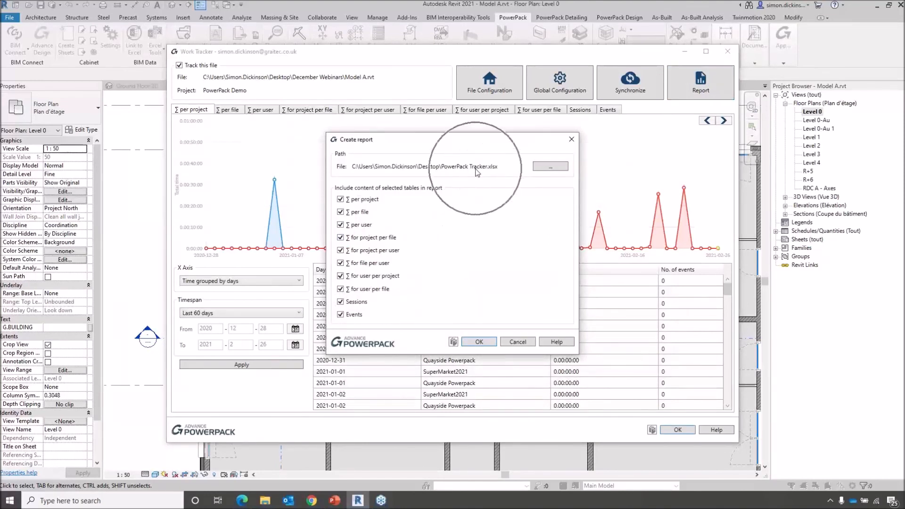
pyautogui.press('ctrl')
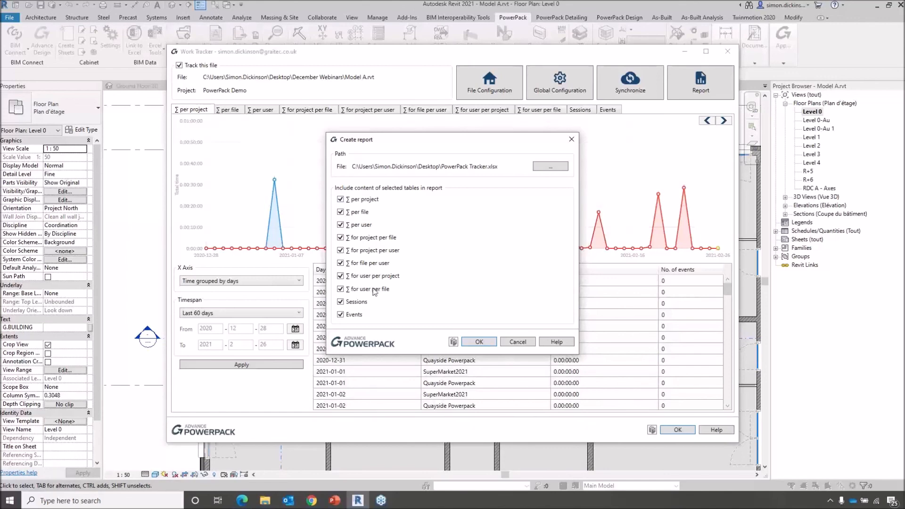
pyautogui.click(333, 500)
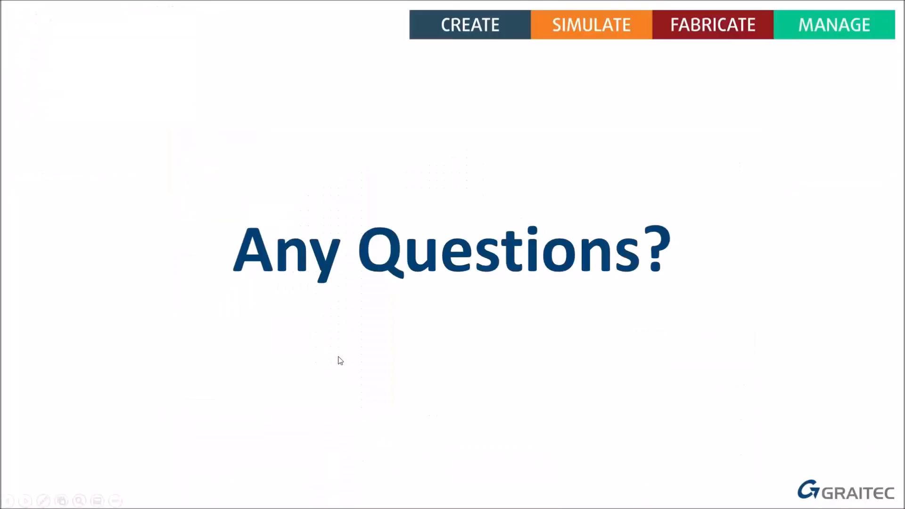